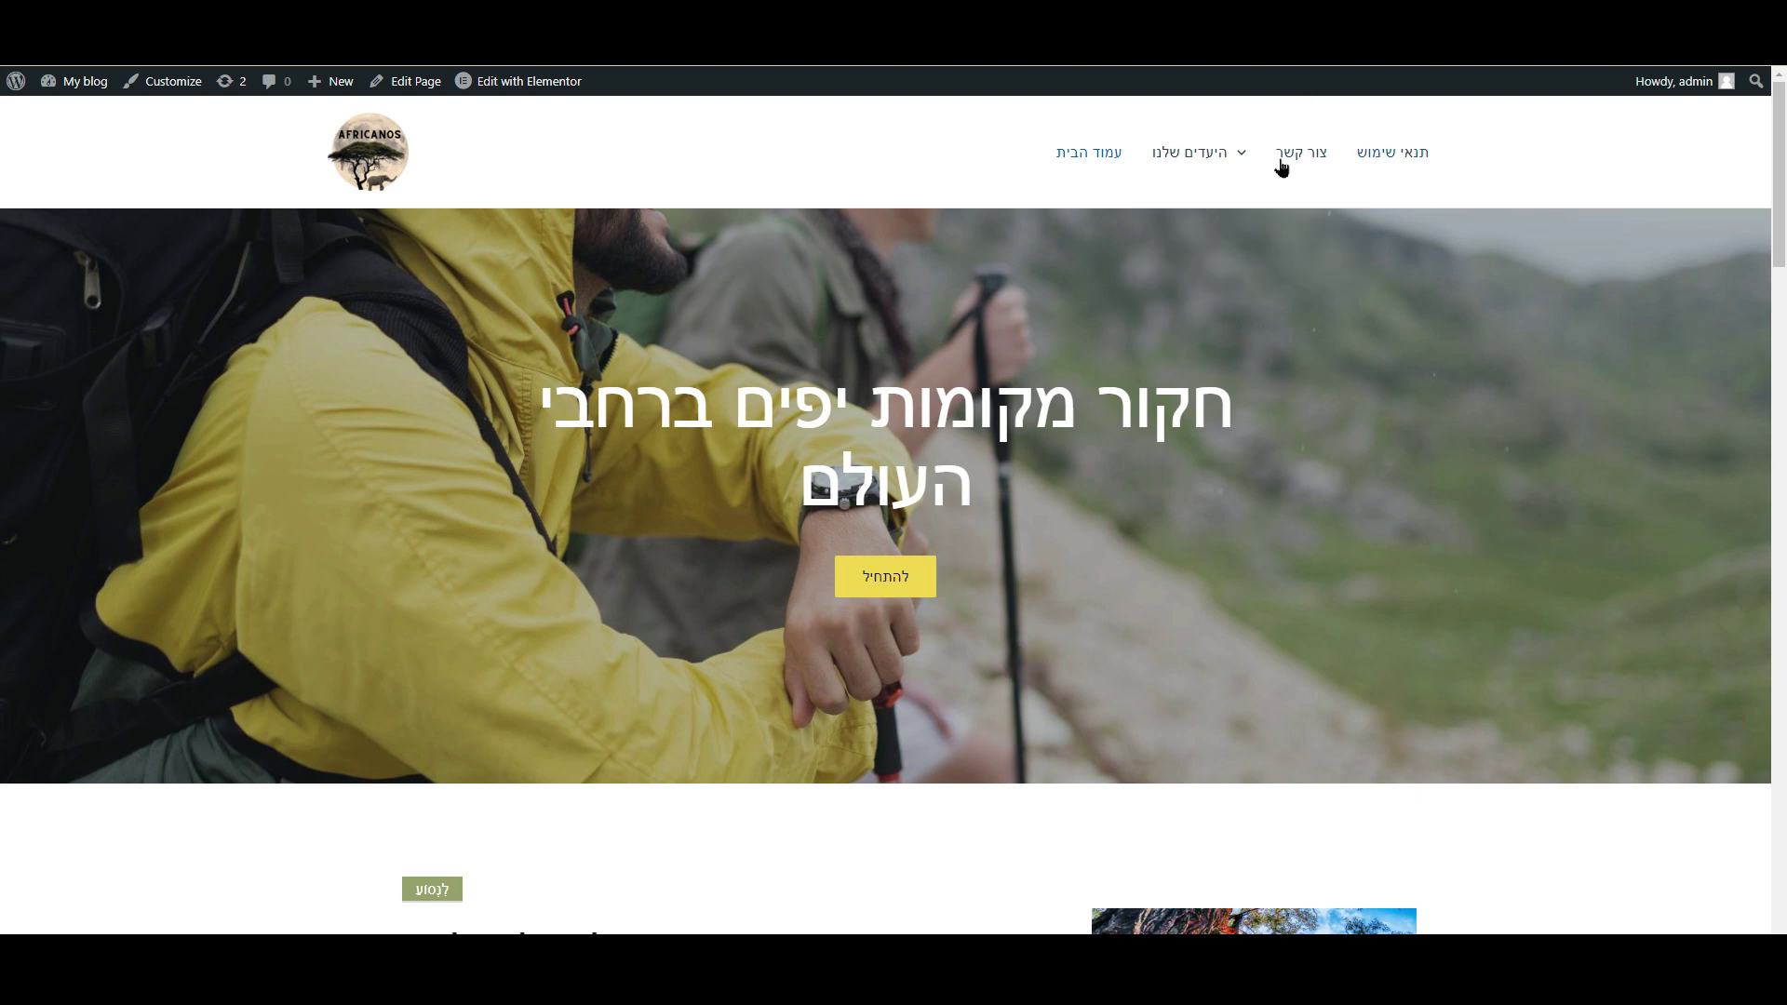
Go to the WordPress admin dashboard.
scroll(551, 270, "down", 8)
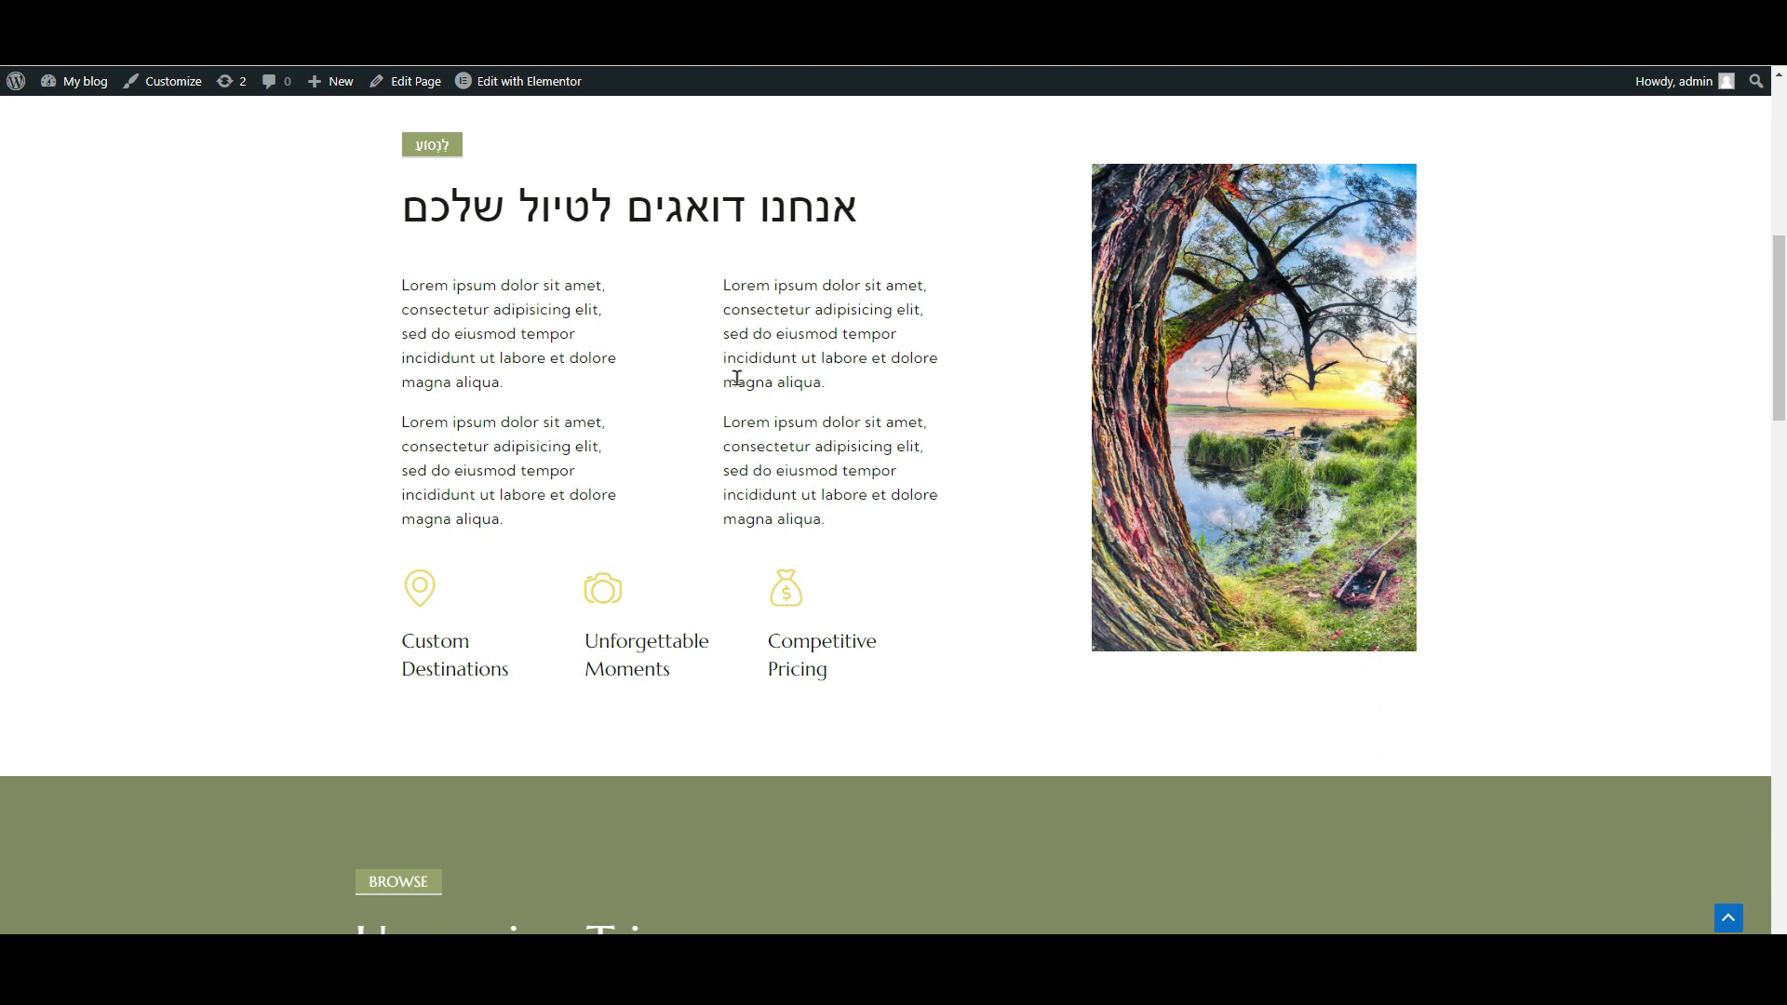
scroll(598, 304, "up", 7)
scroll(596, 303, "up", 1)
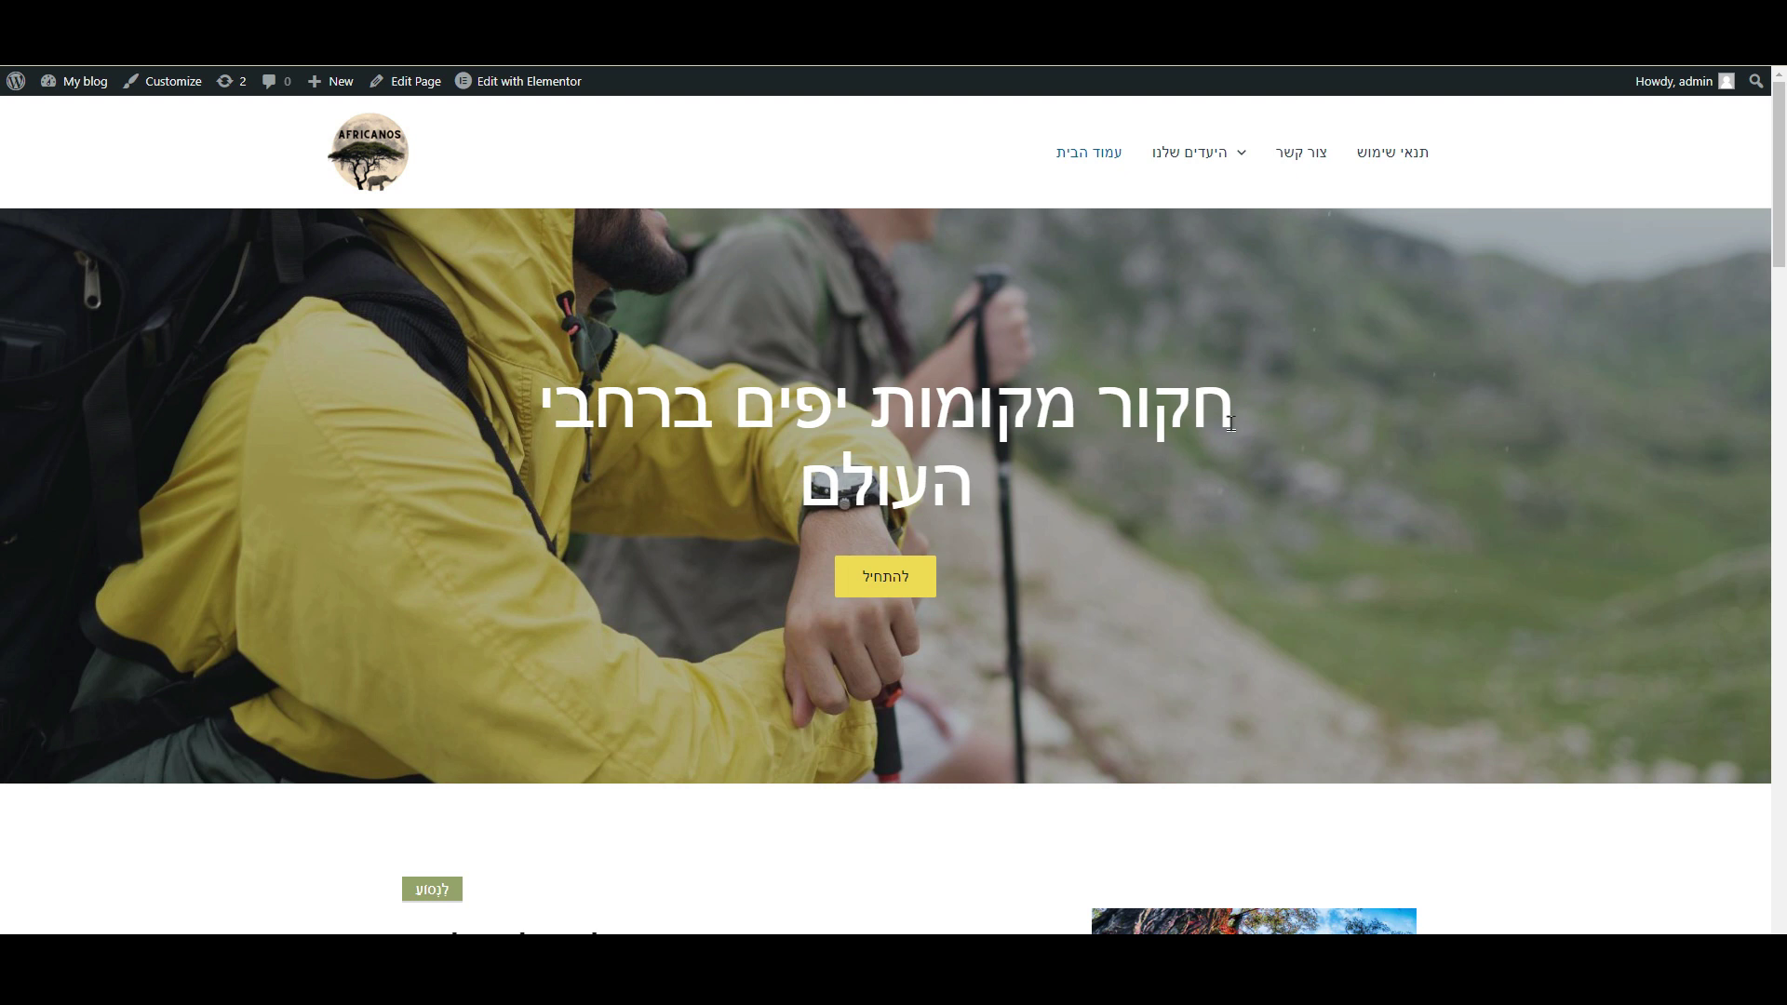
left_click(70, 113)
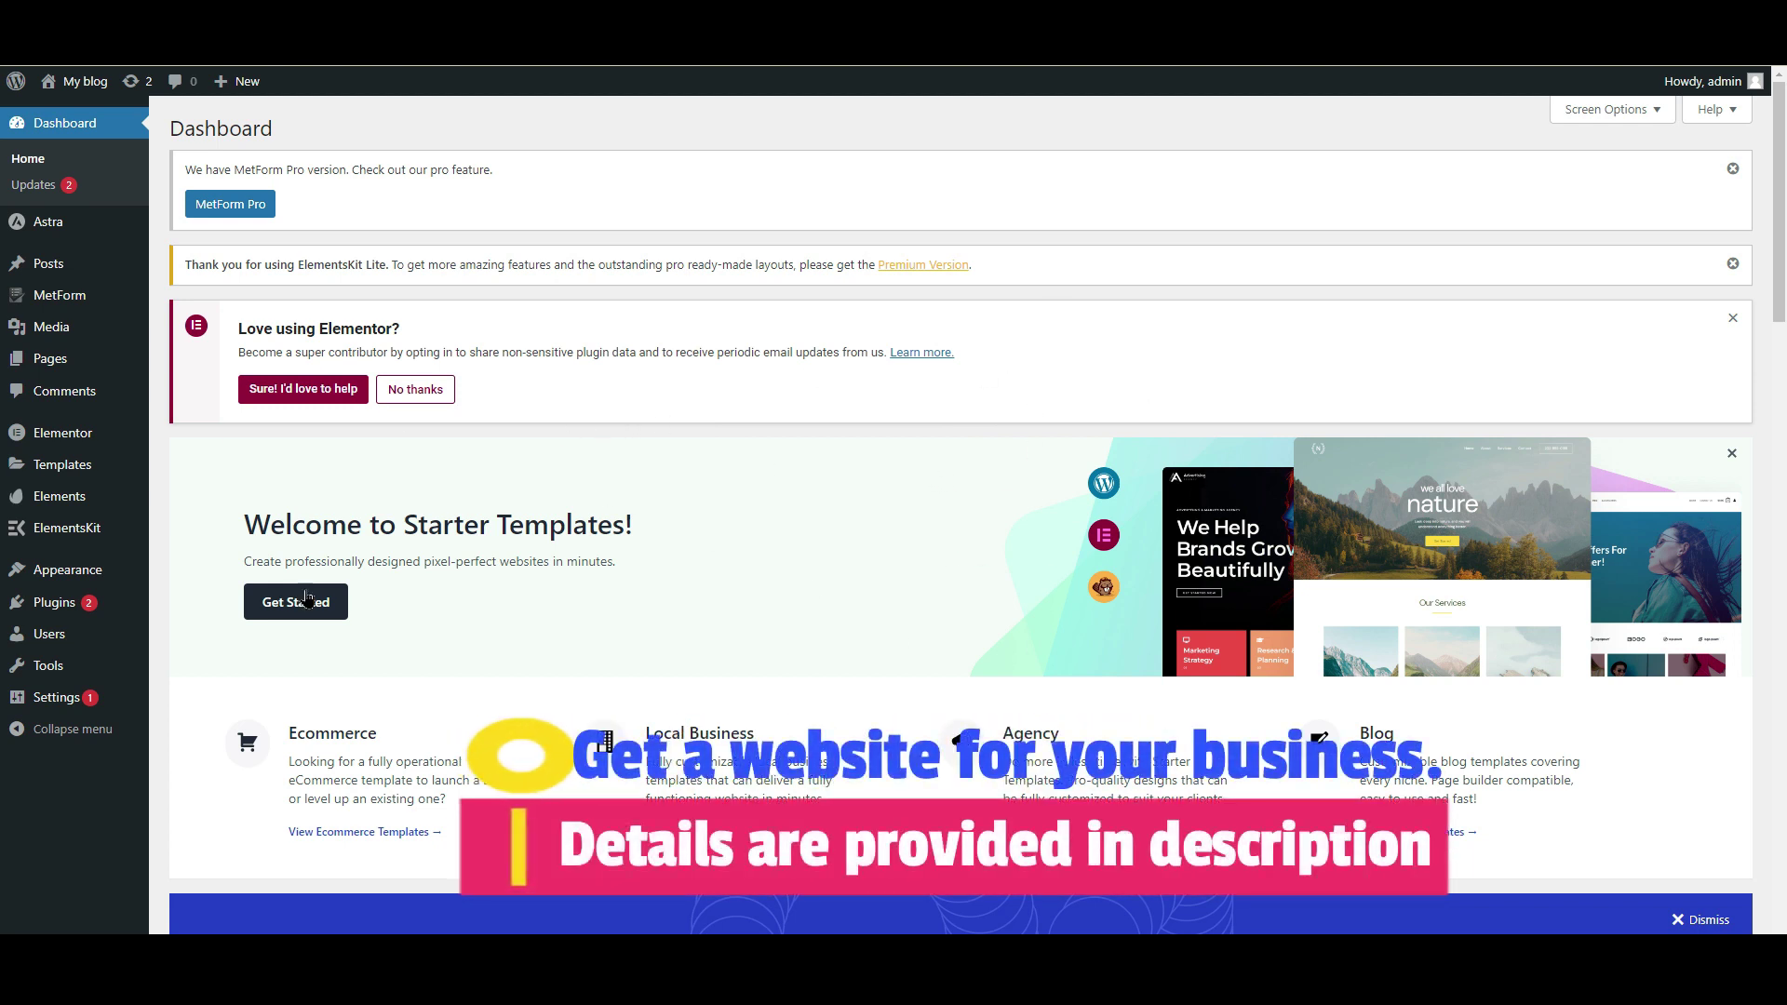
Set the Site Language in General Settings to Hebrew (עברית) and save.
mouse_move(57, 705)
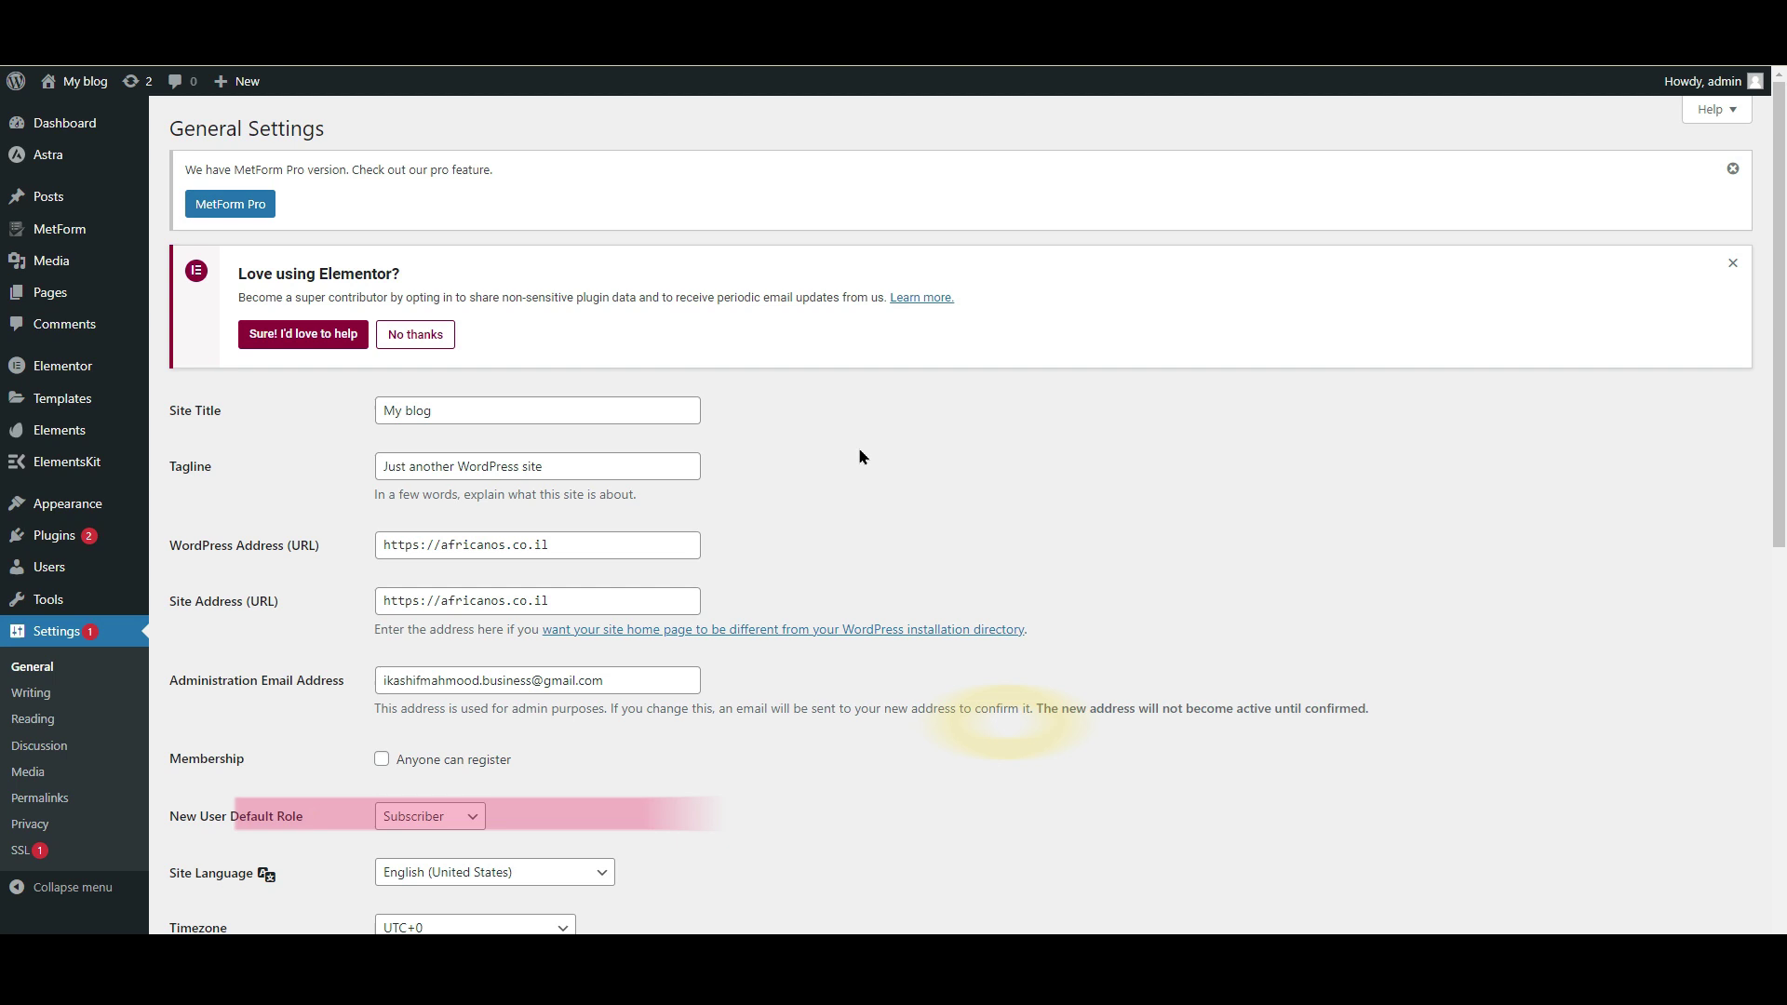
scroll(857, 448, "down", 5)
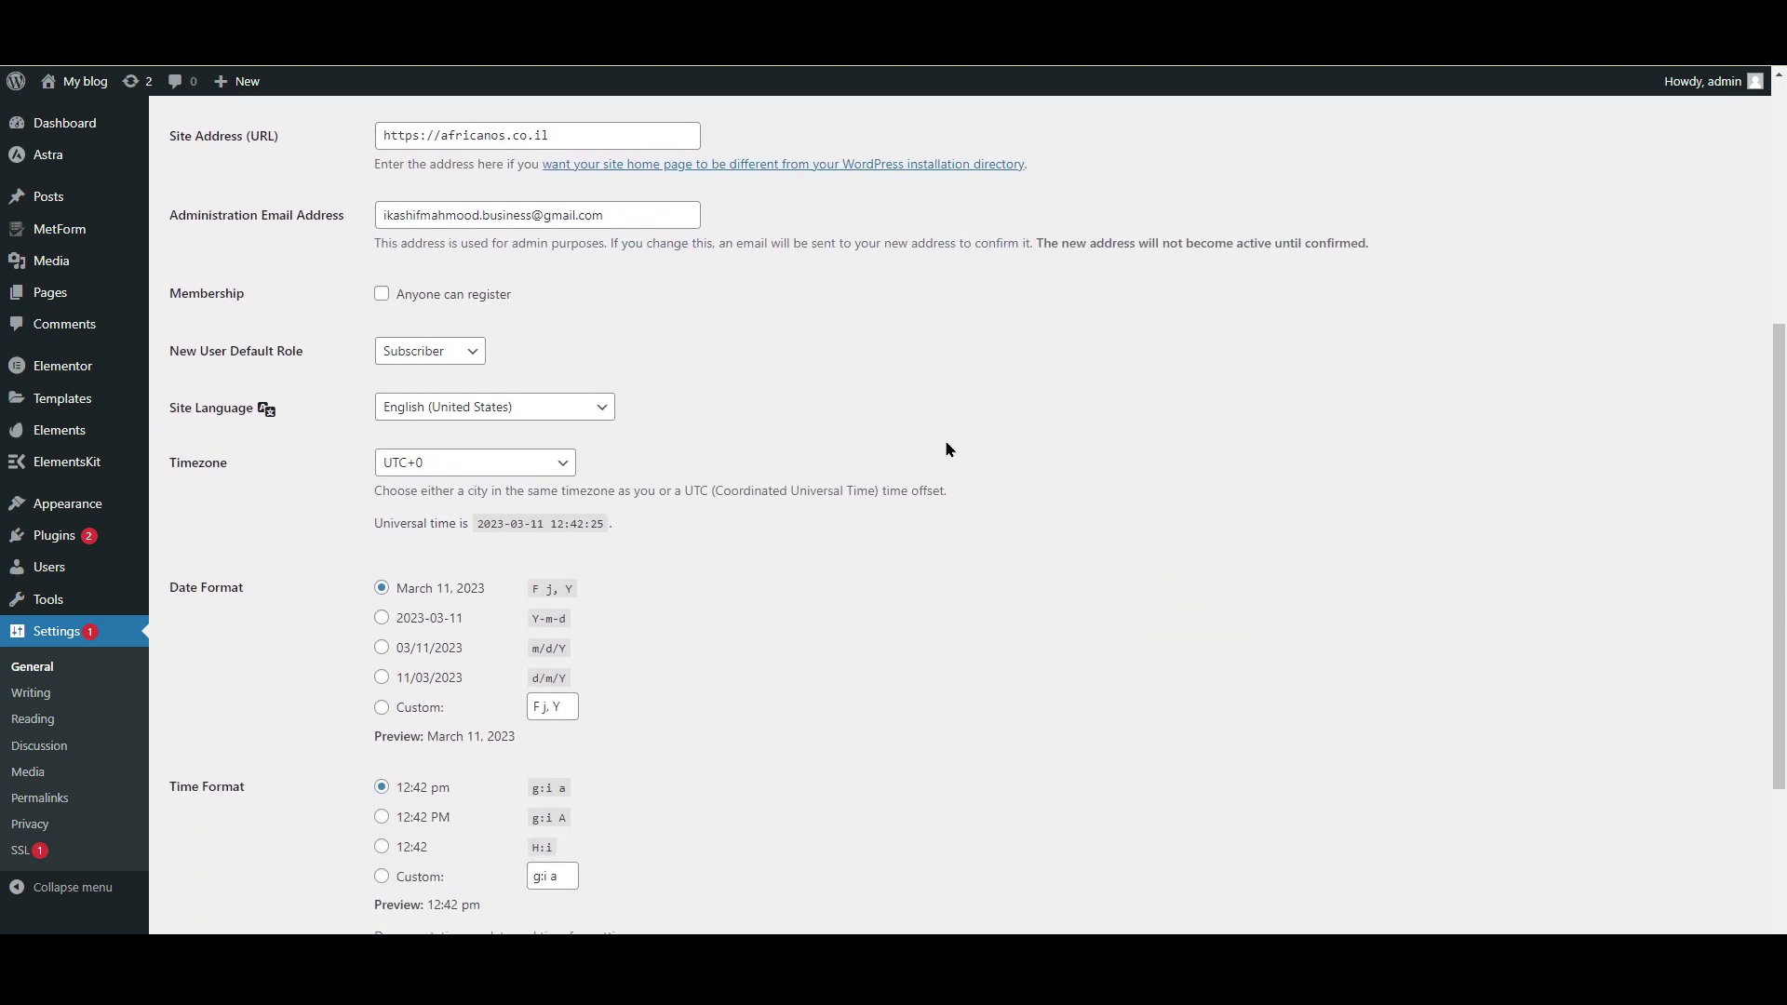
left_click(459, 407)
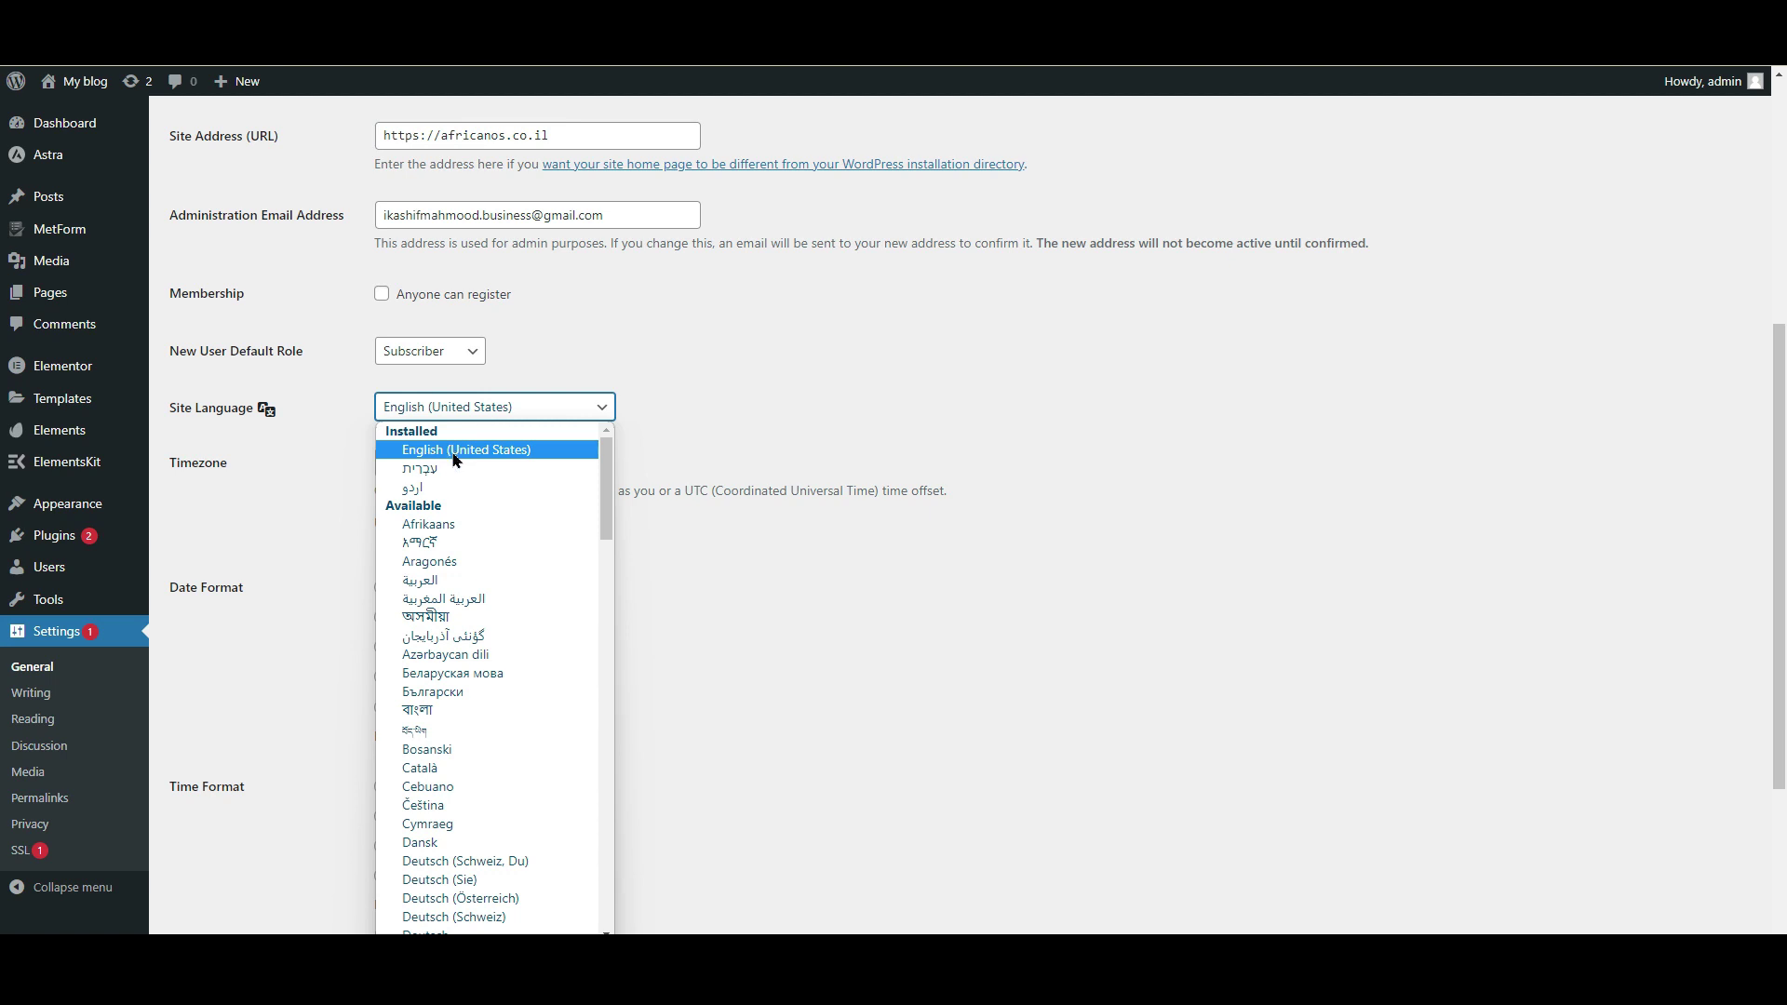
left_click(416, 470)
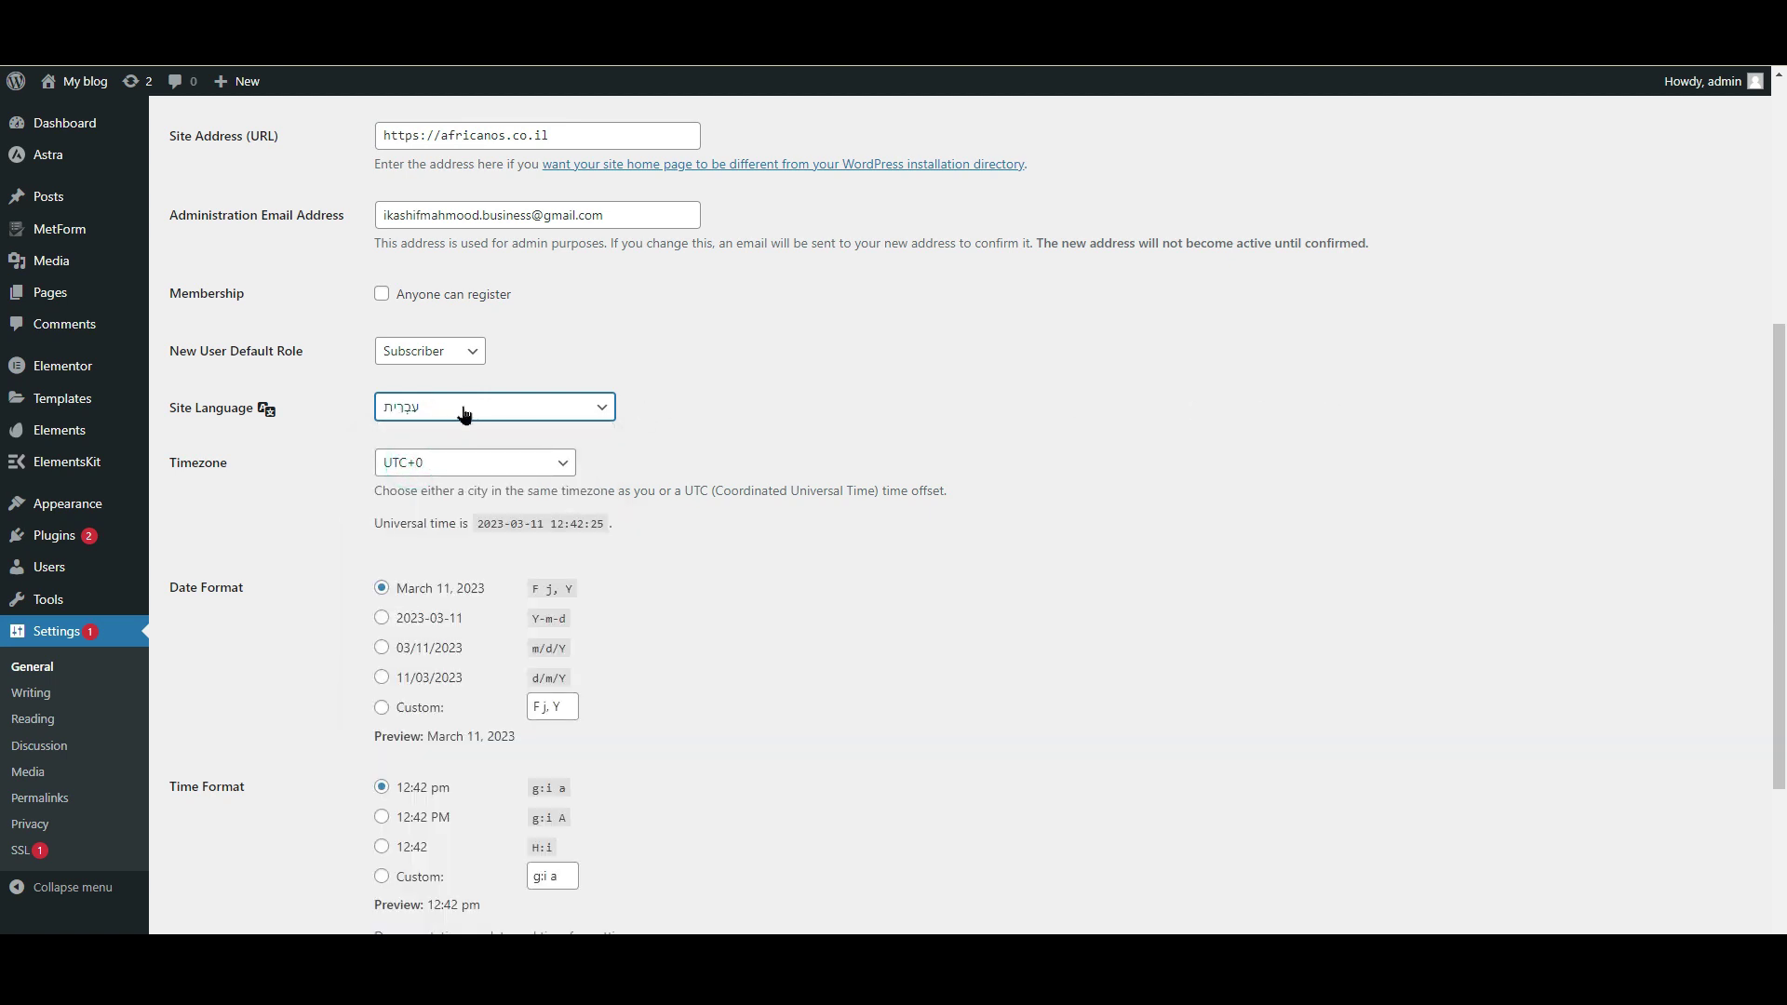
scroll(558, 407, "down", 3)
left_click(222, 862)
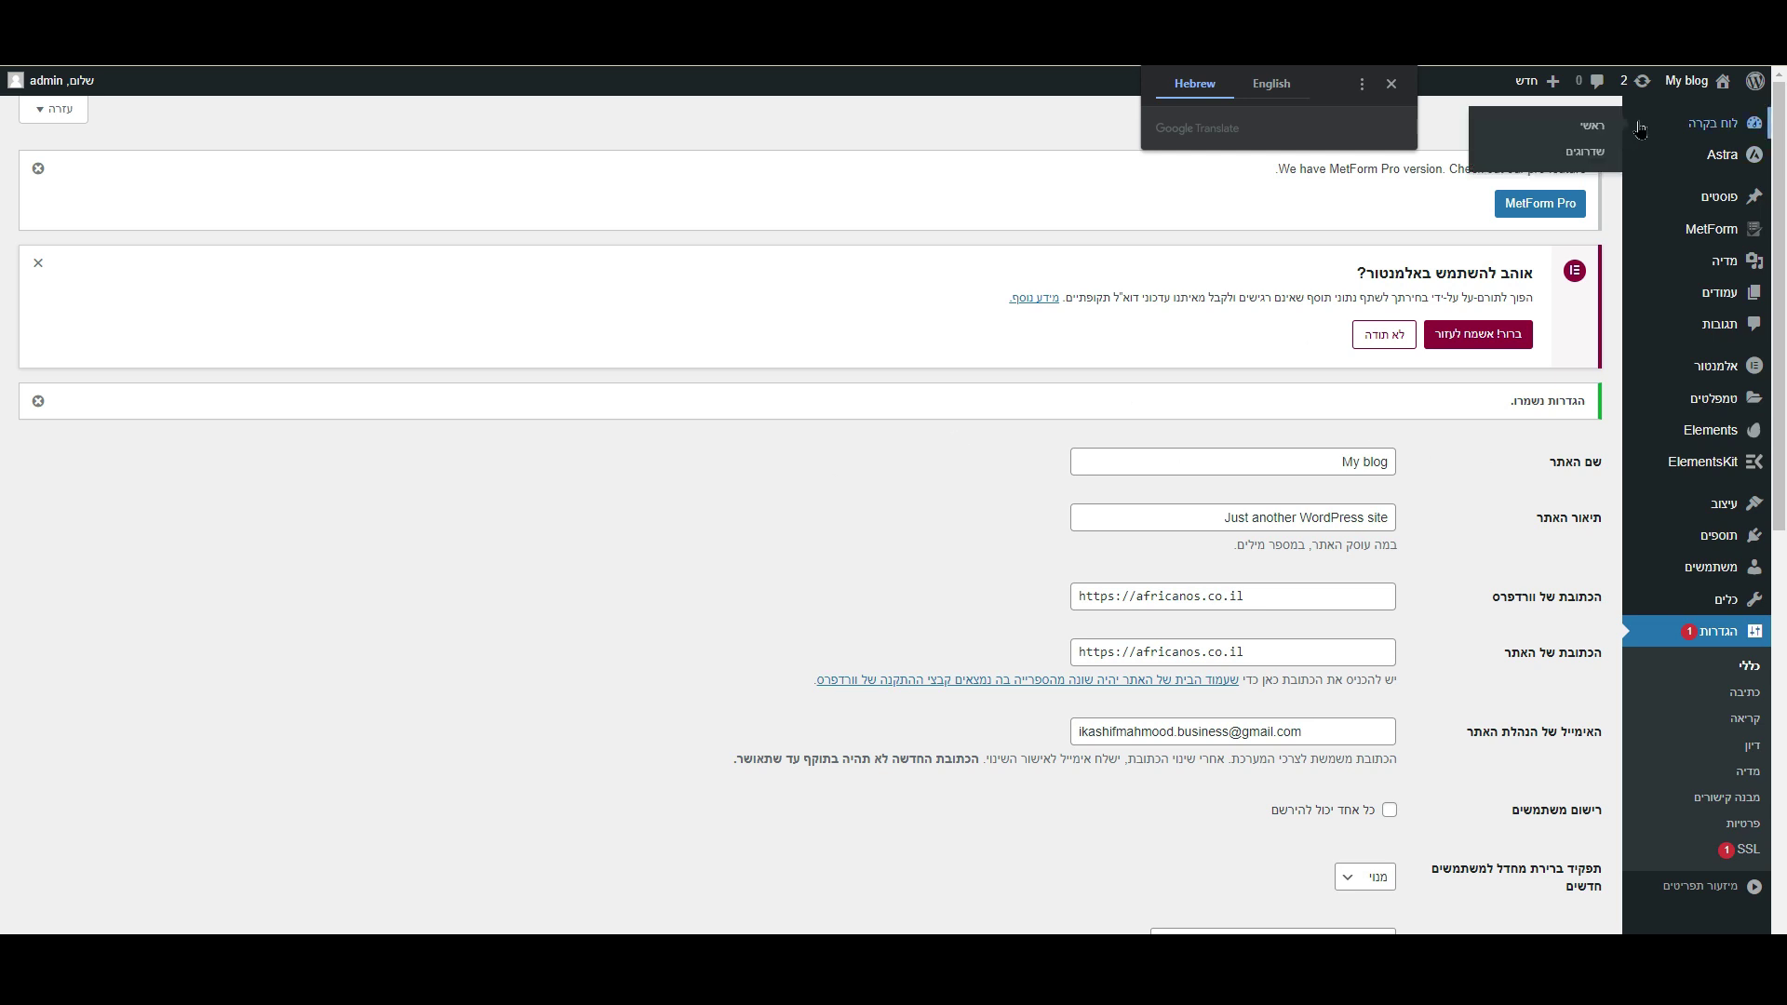
Open the live site in a separate tab from the admin bar.
mouse_move(1687, 81)
right_click(1703, 116)
left_click(1647, 139)
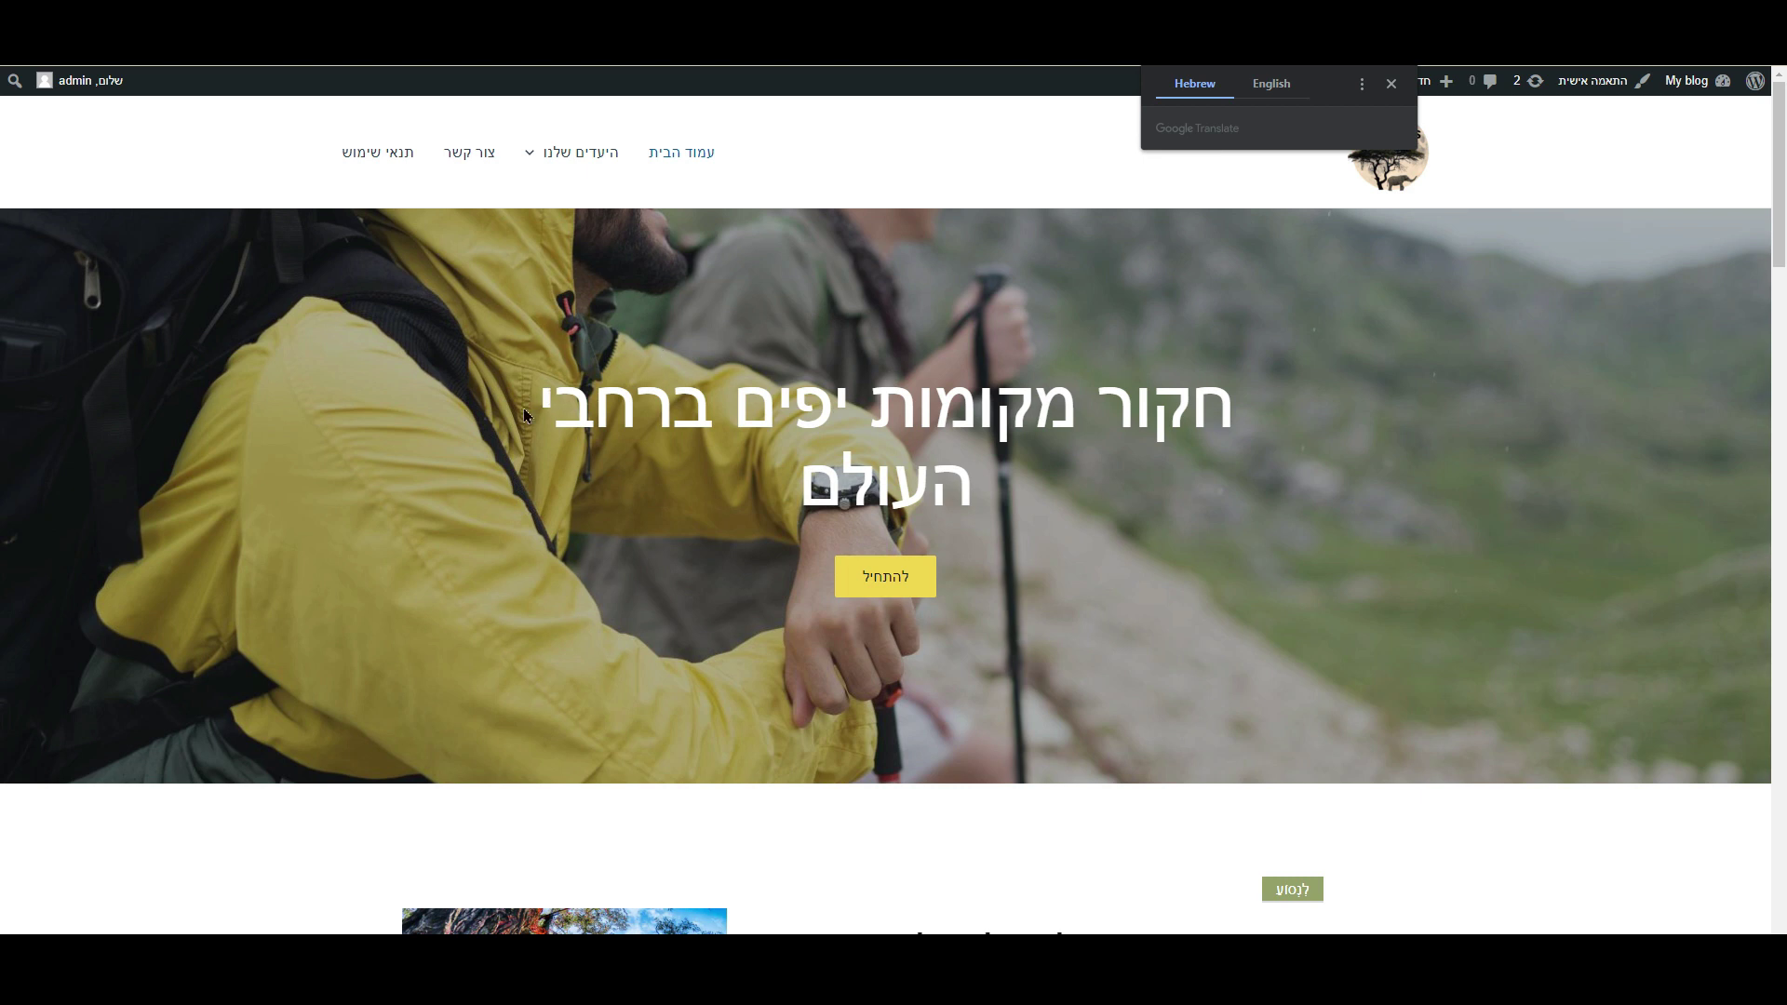
Dismiss the Google Translate offer and scroll through the right-to-left Hebrew homepage.
scroll(968, 304, "down", 5)
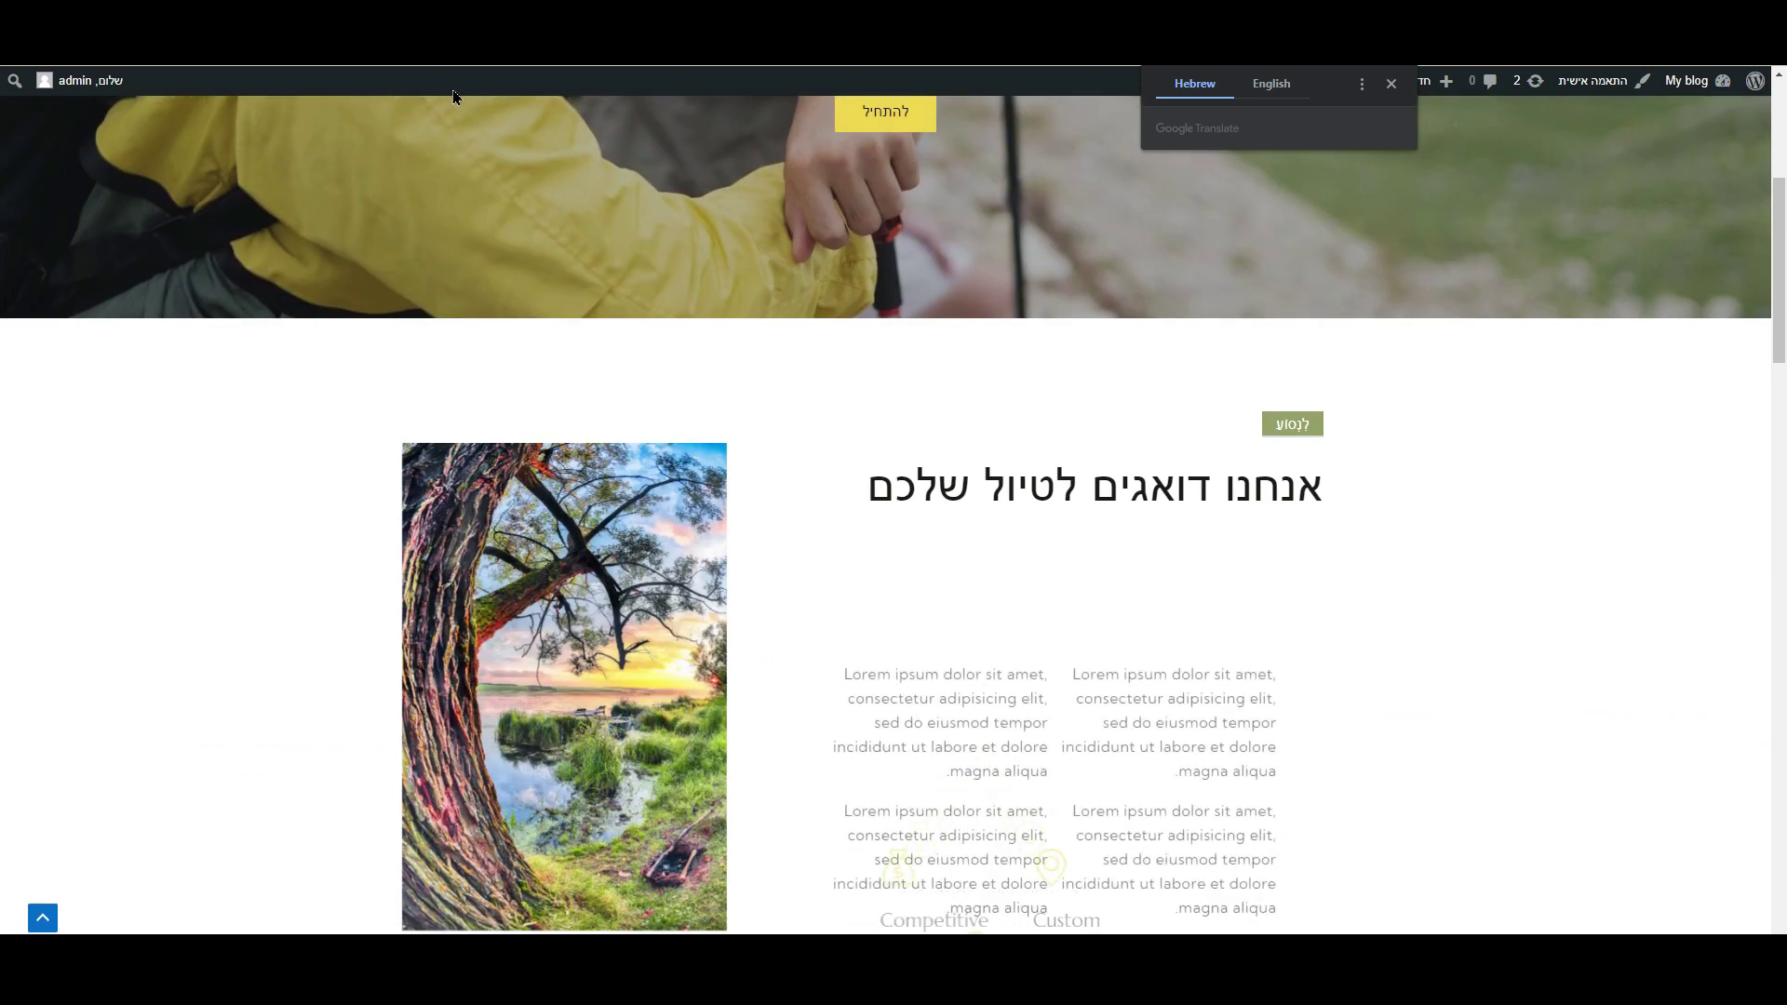
left_click(1391, 84)
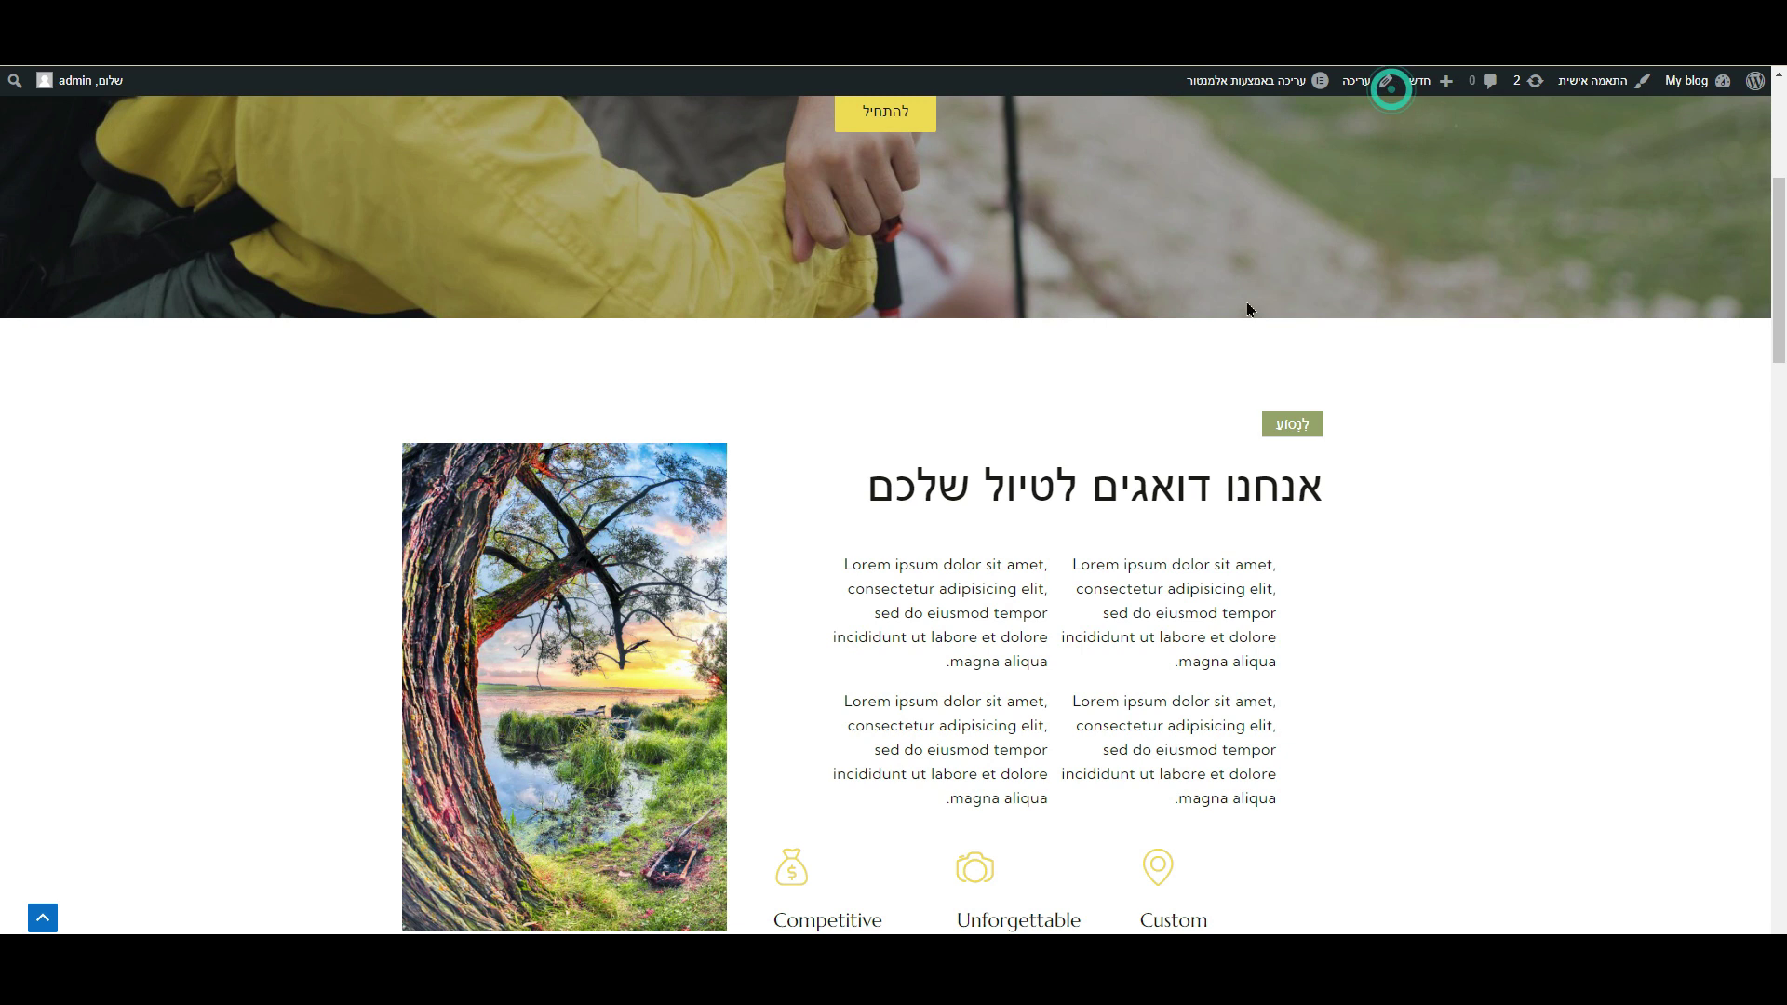
scroll(1231, 198, "down", 5)
mouse_move(1277, 97)
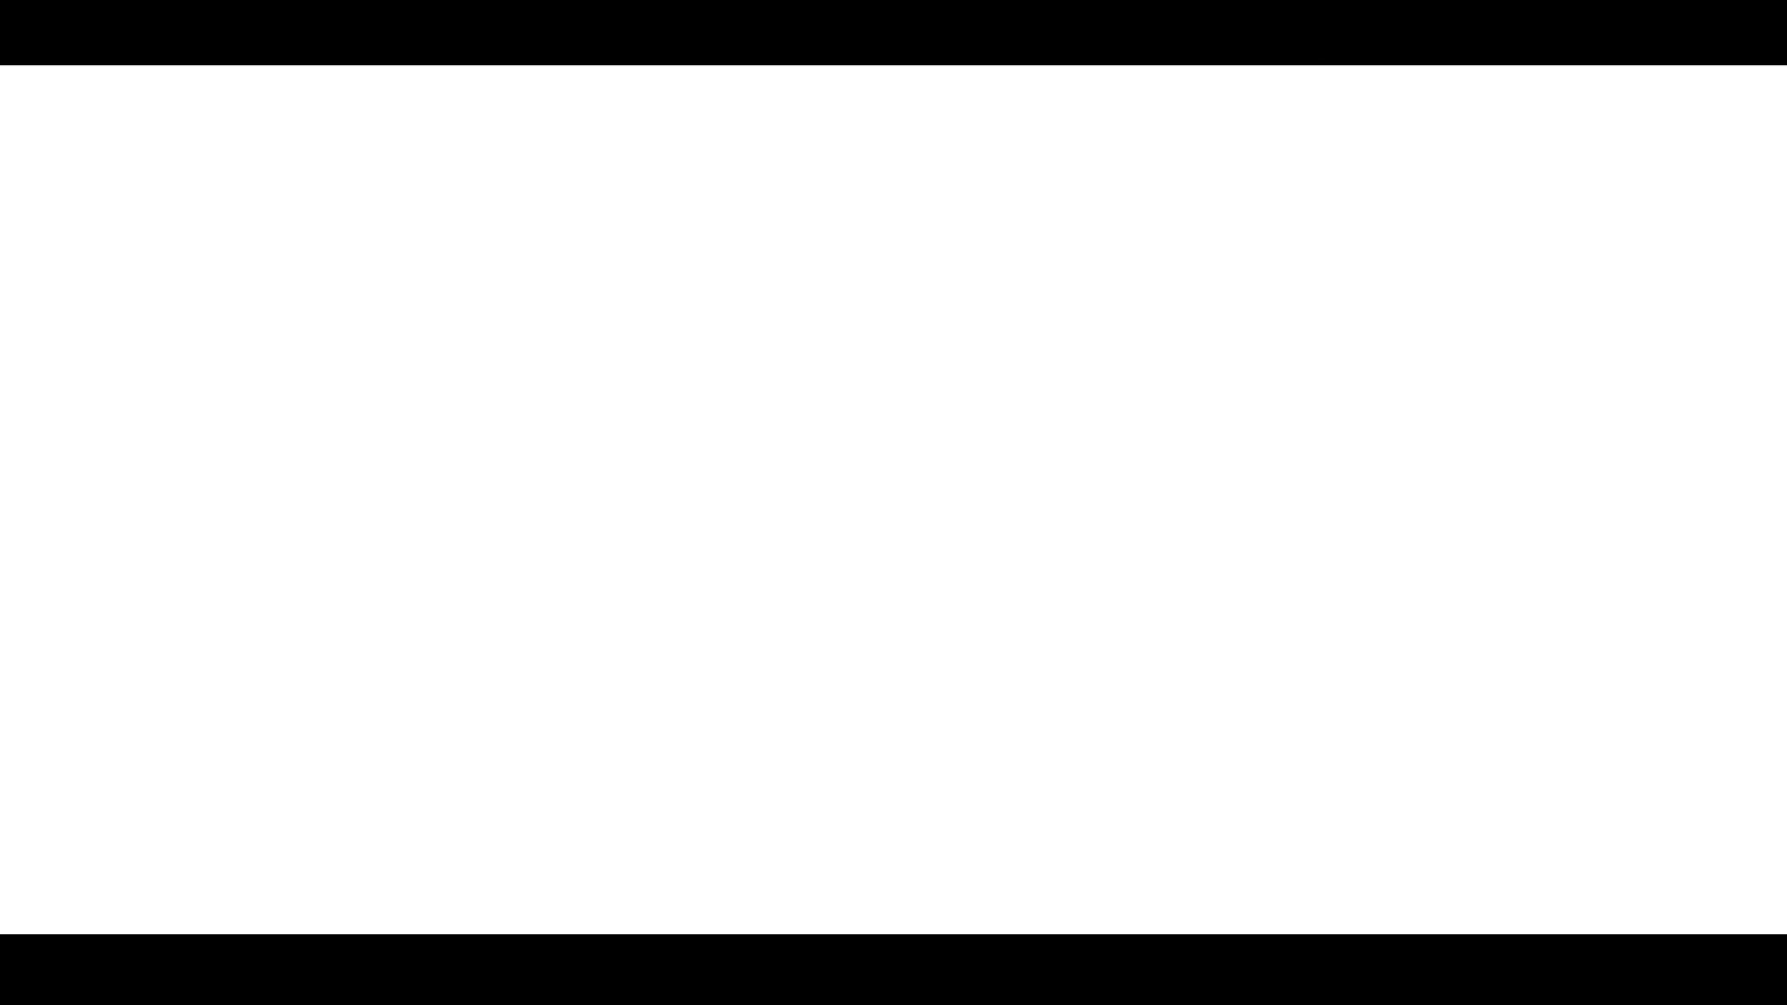
scroll(957, 494, "down", 5)
scroll(957, 493, "down", 15)
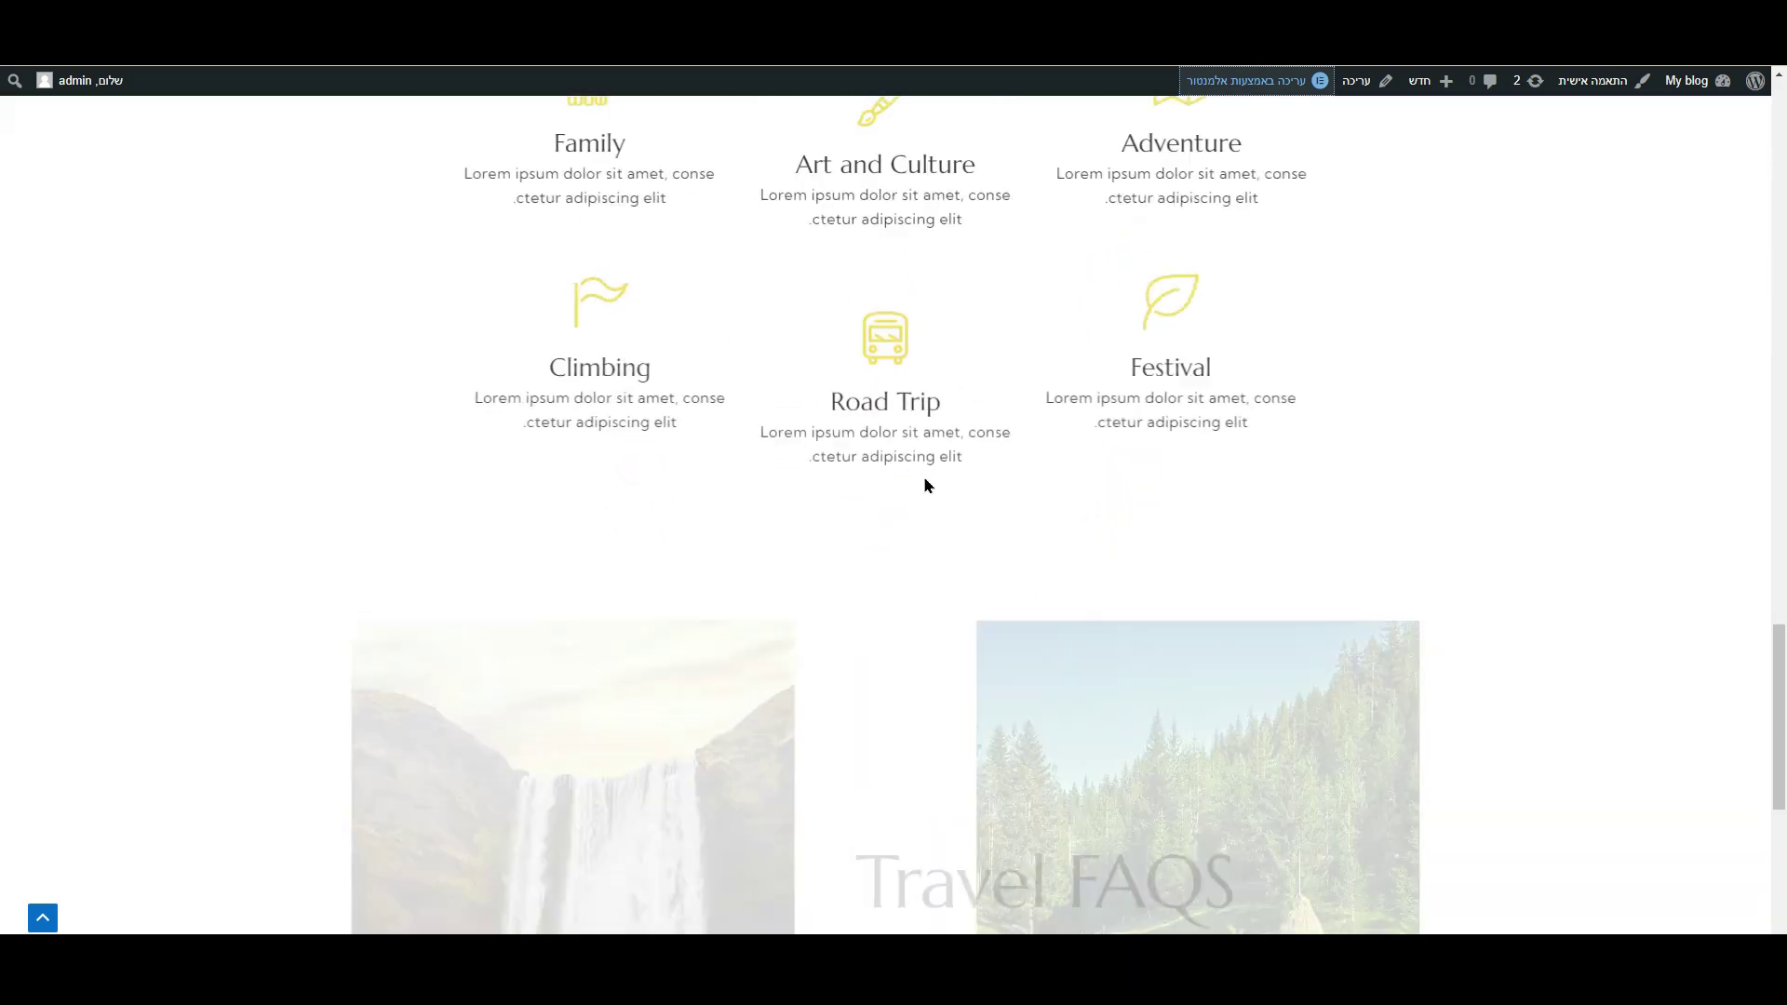
scroll(925, 485, "up", 20)
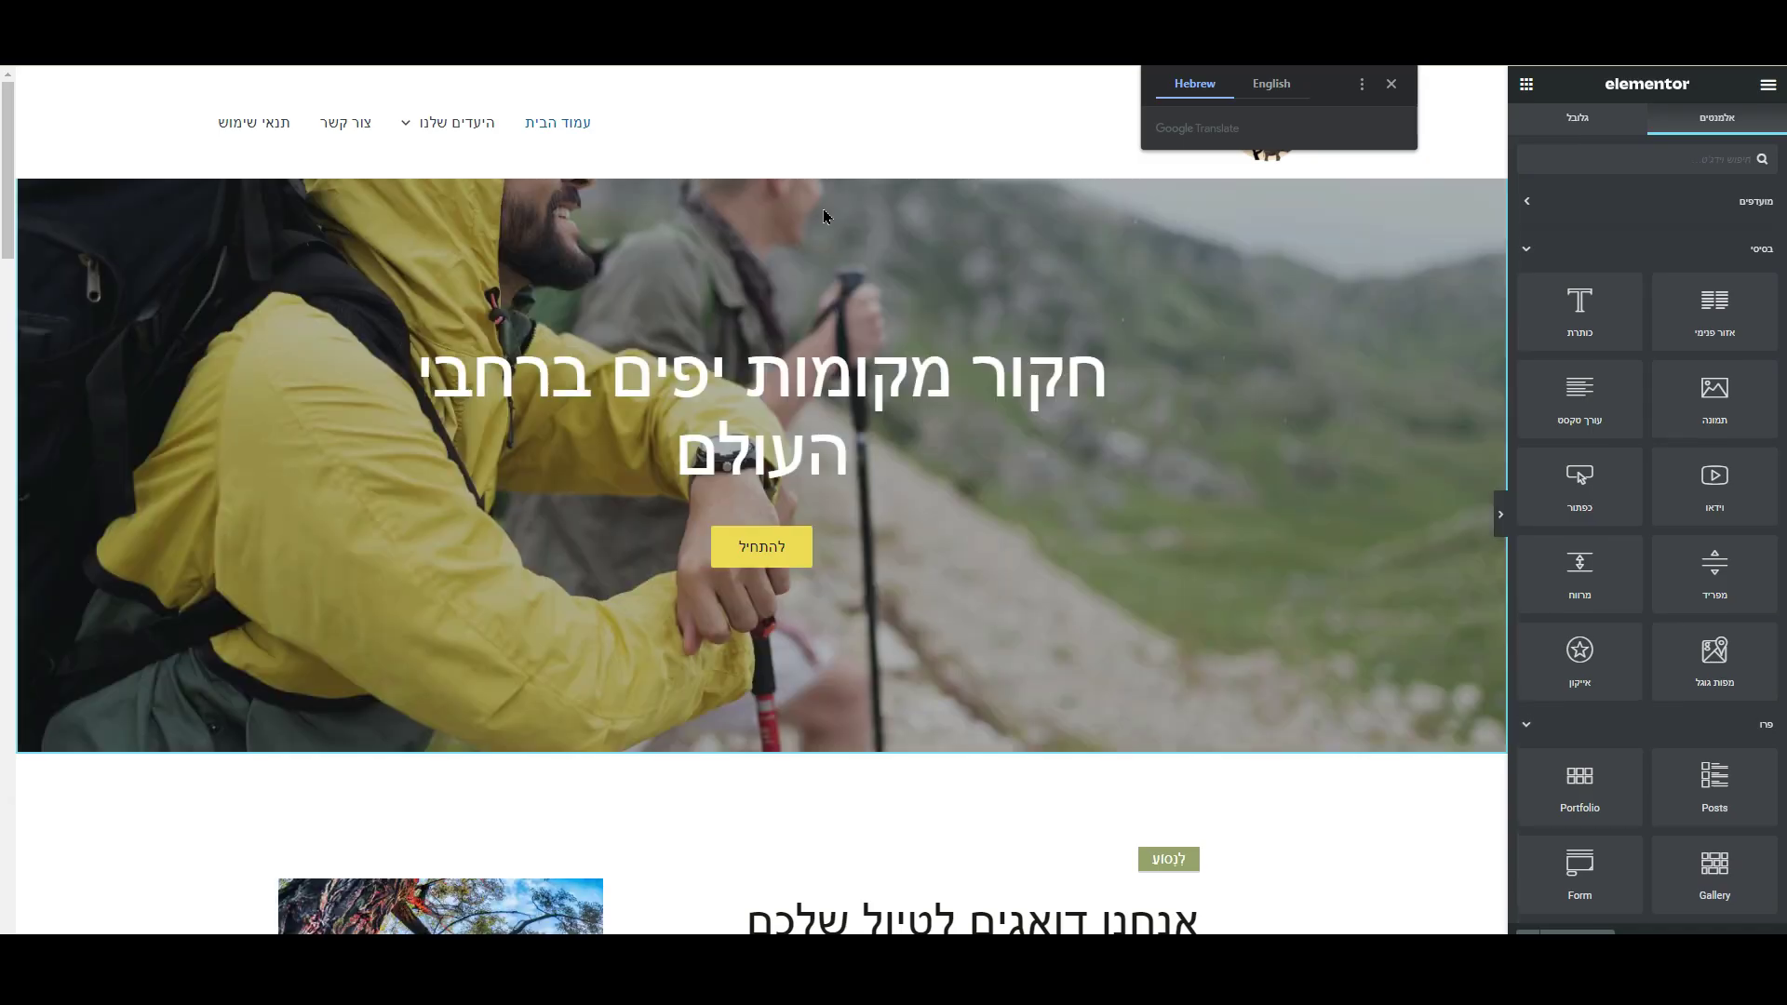
Scroll through the page in Elementor and inspect the About section.
scroll(667, 311, "down", 7)
left_click_drag(415, 615, 614, 622)
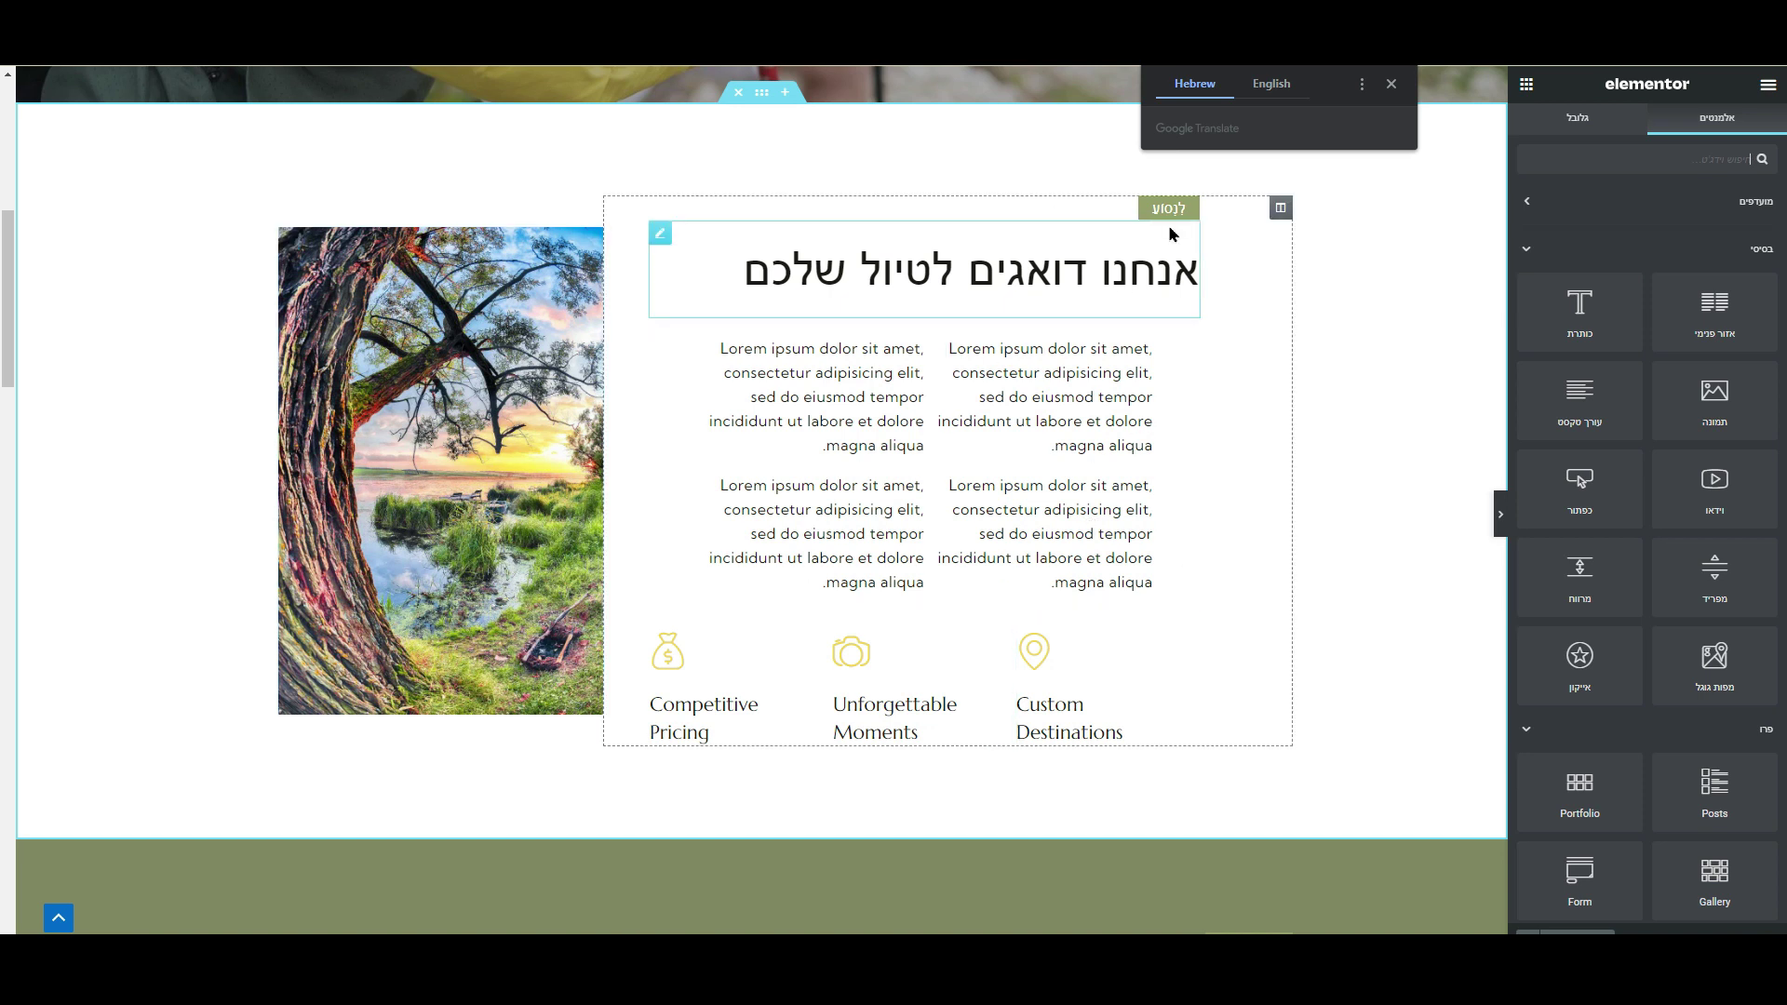
scroll(854, 387, "down", 5)
scroll(853, 387, "down", 6)
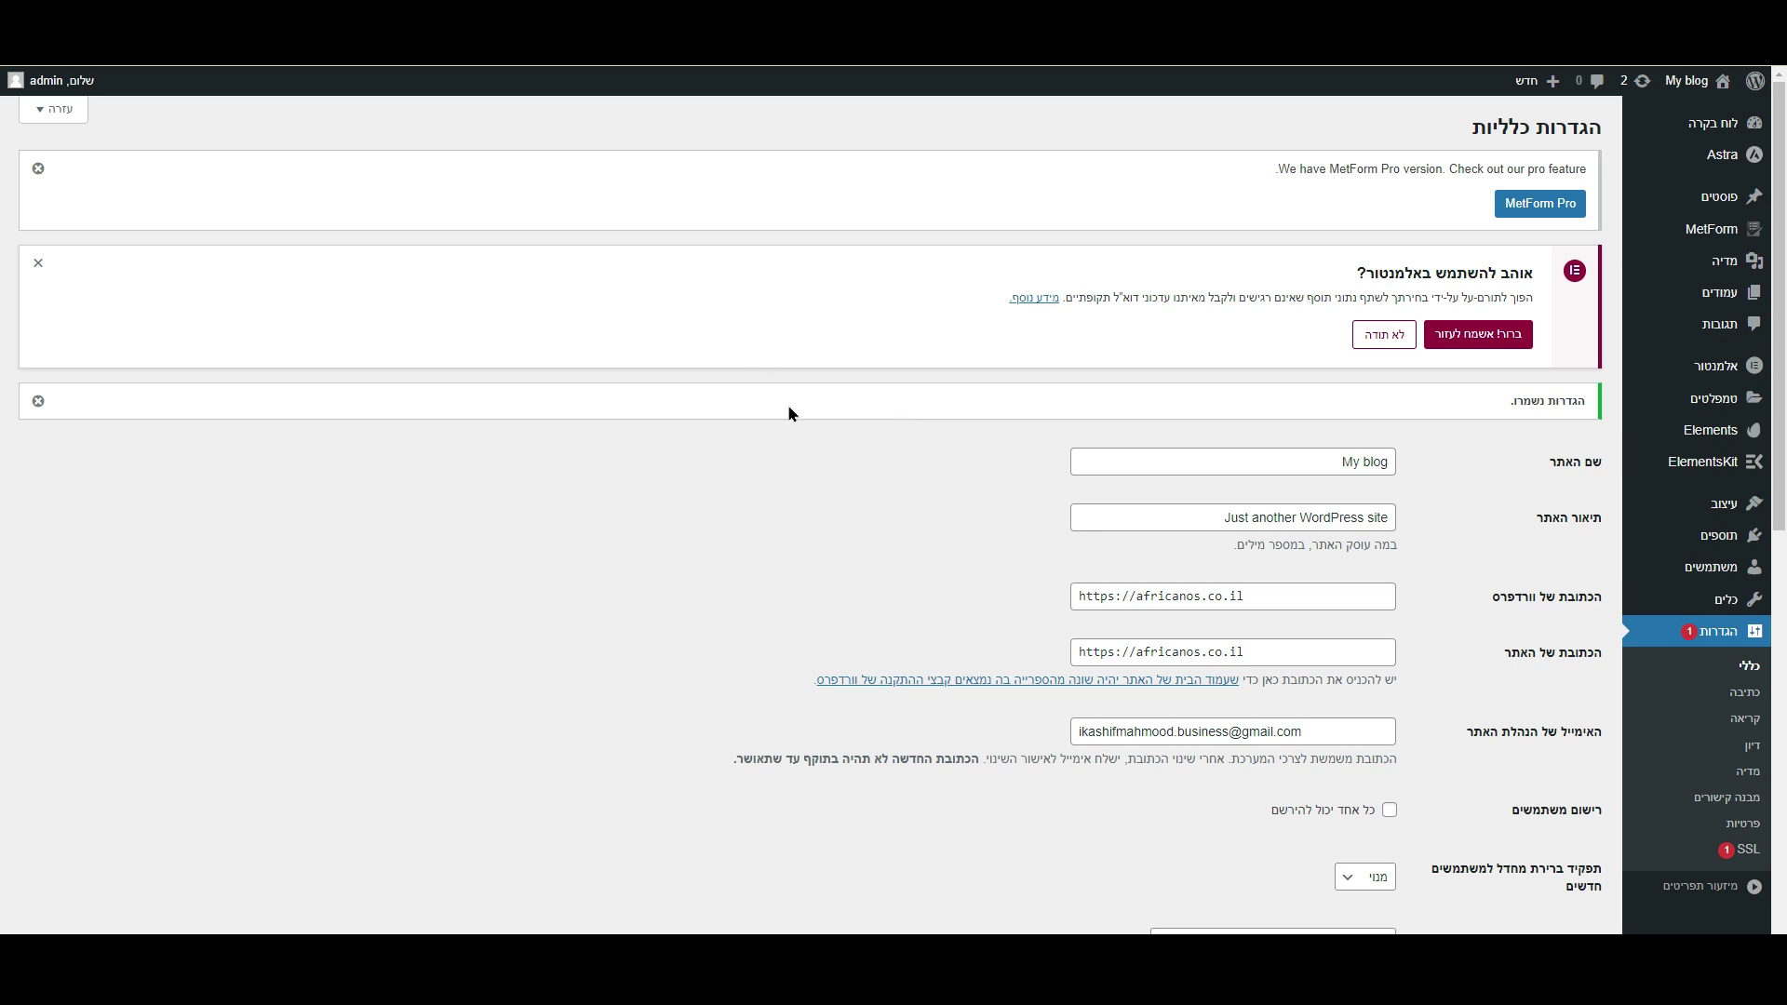
Switch the Site Language back to English (United States) and save.
scroll(1242, 521, "down", 5)
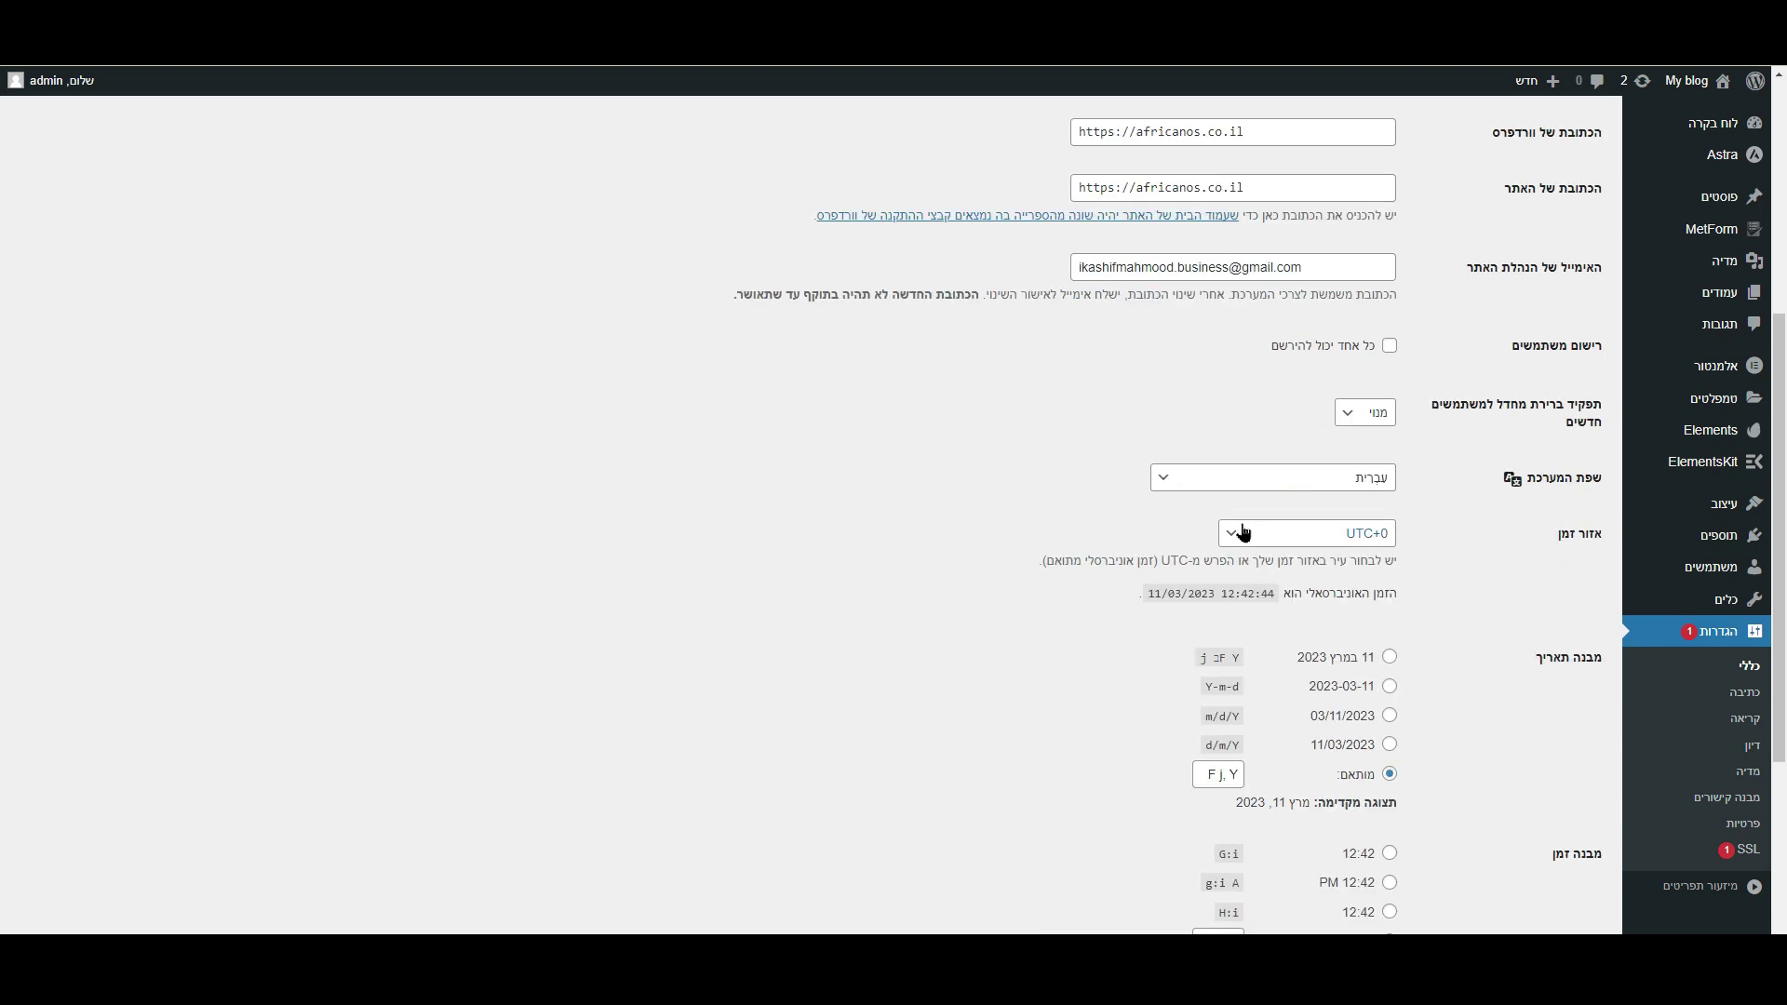
left_click(1286, 478)
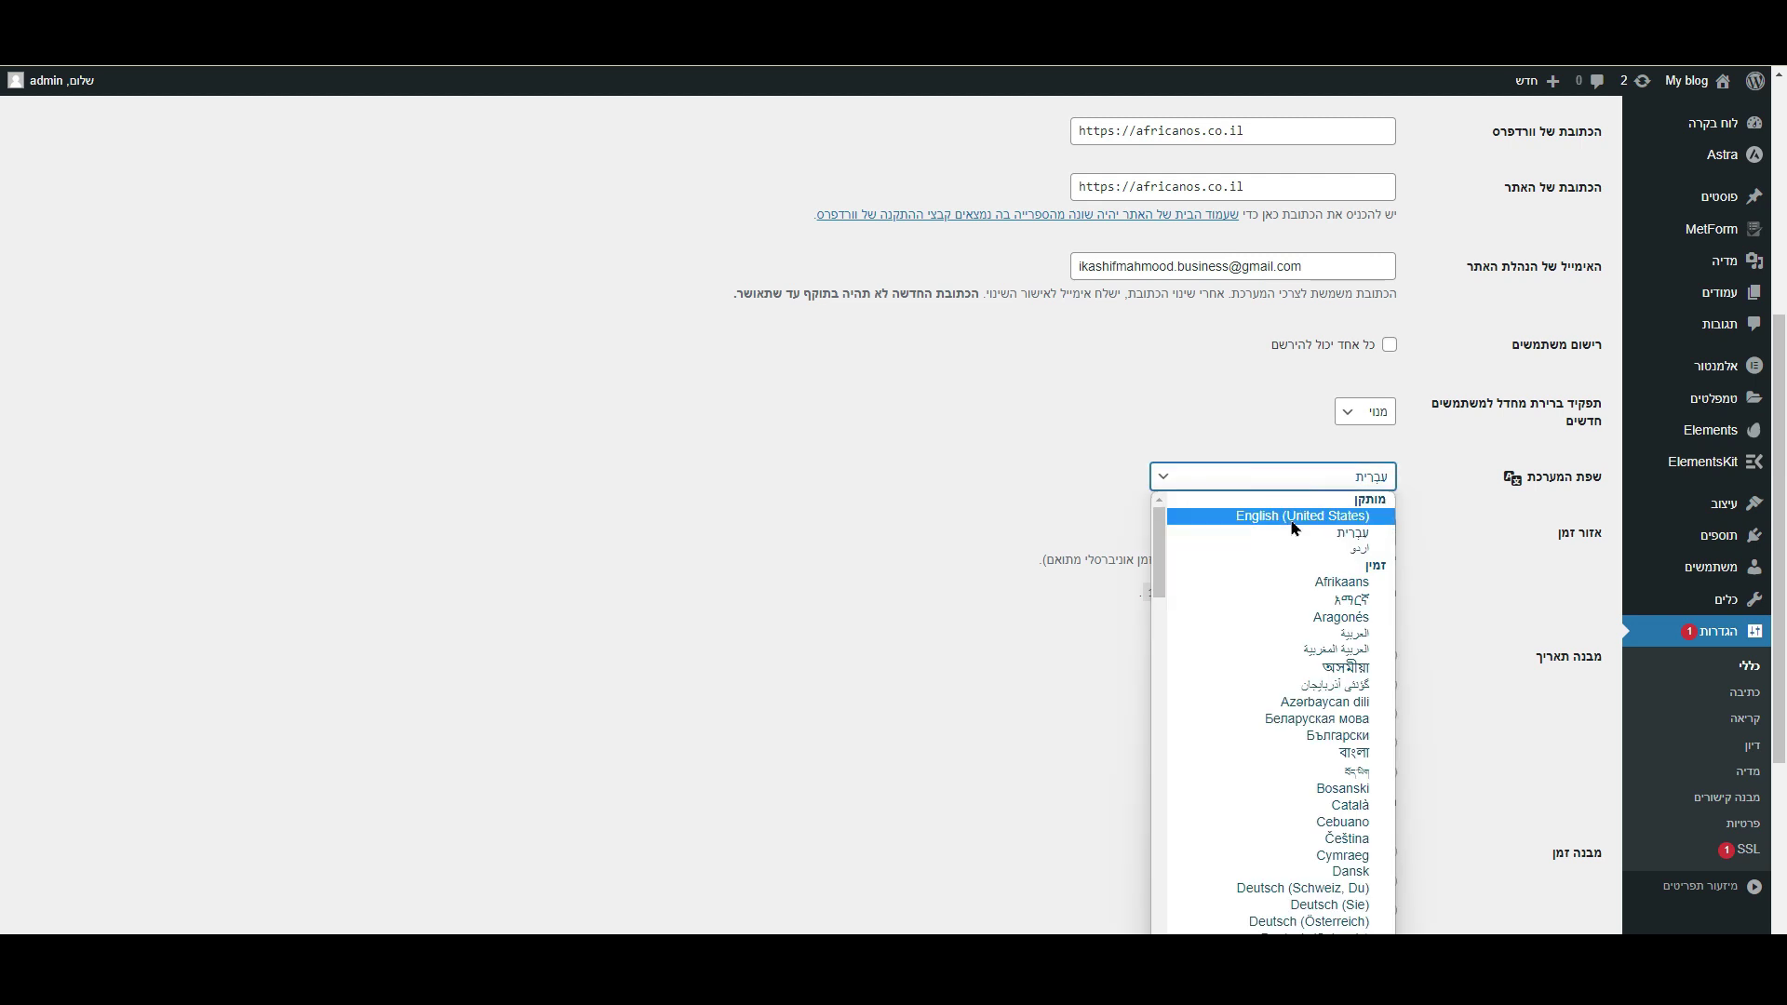
left_click(1290, 518)
scroll(952, 526, "down", 4)
left_click(1559, 862)
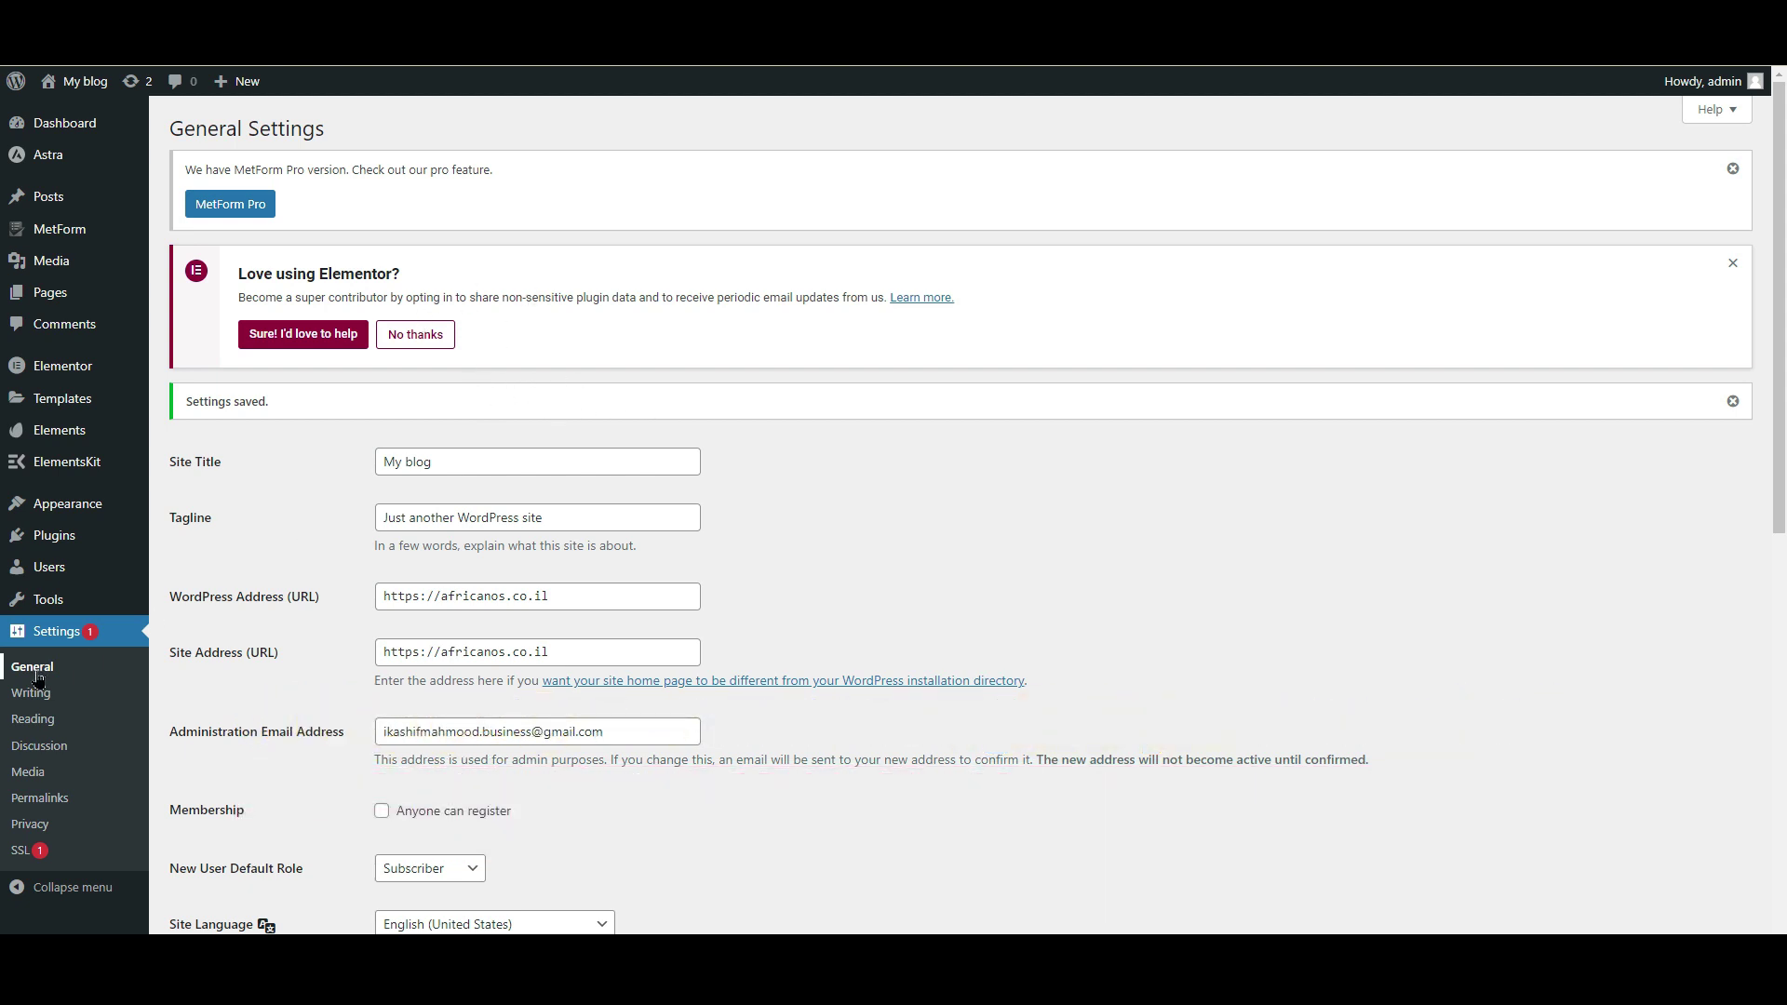
mouse_move(146, 541)
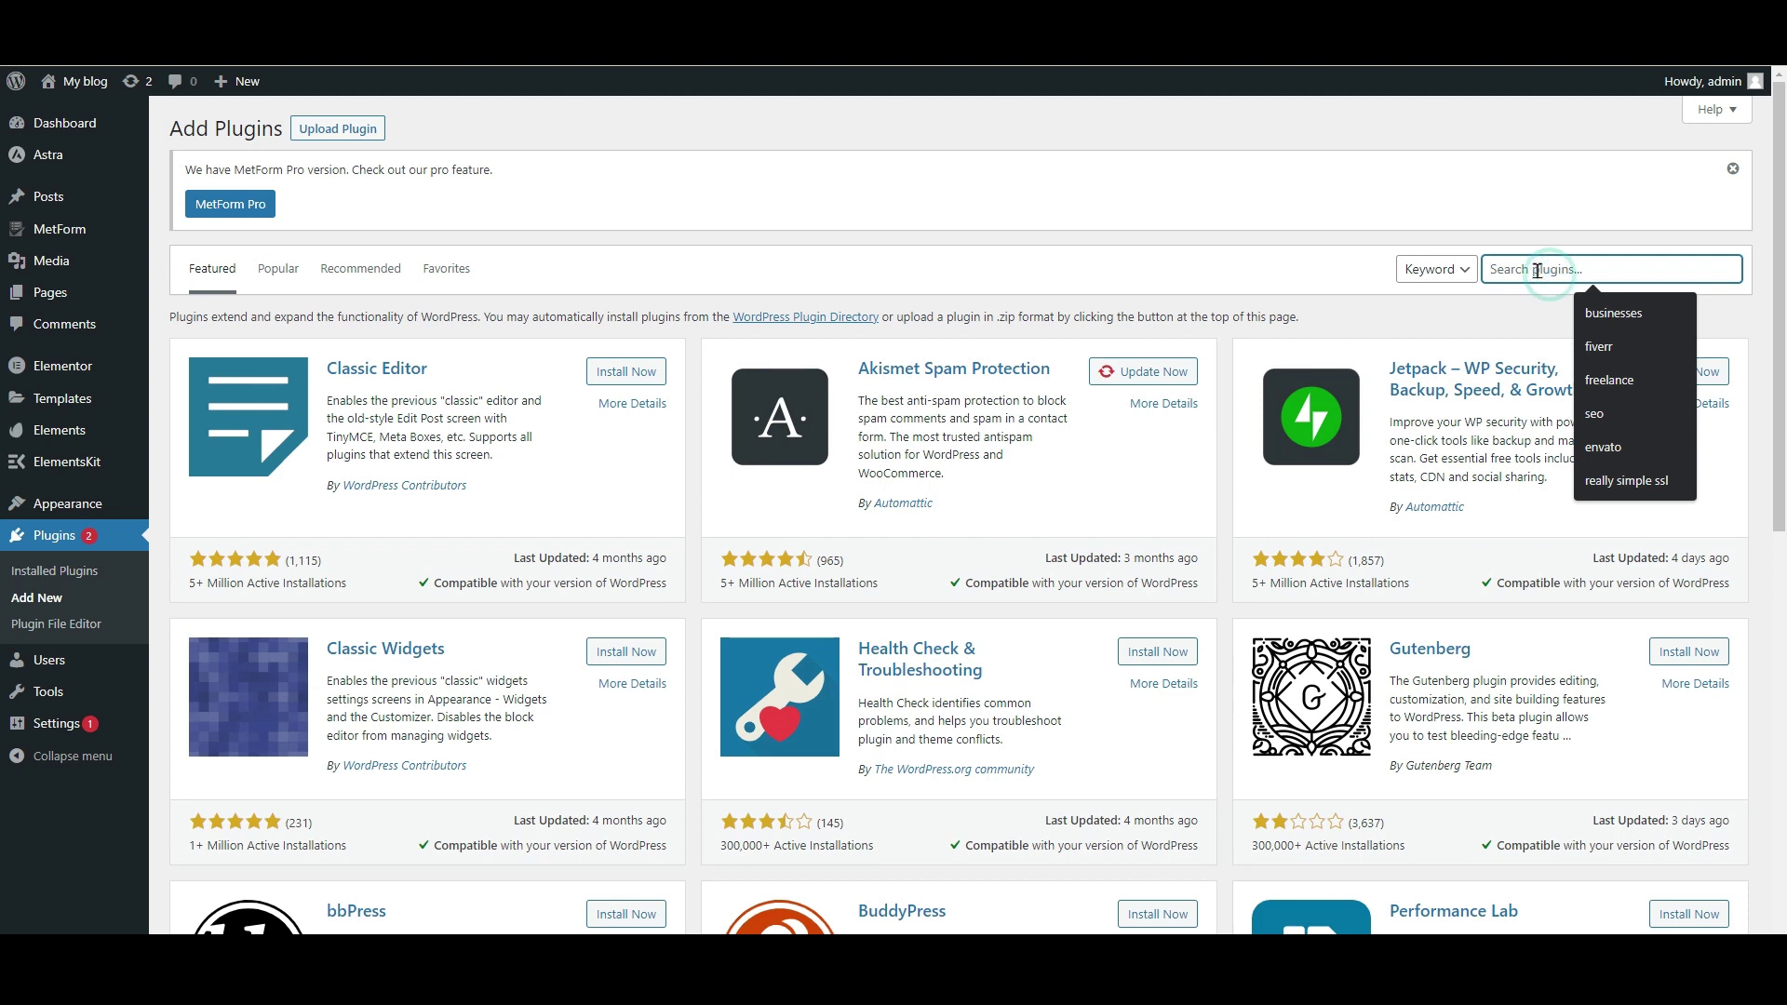
Search the plugin directory for 'poly', then install and activate Polylang.
type("polylang")
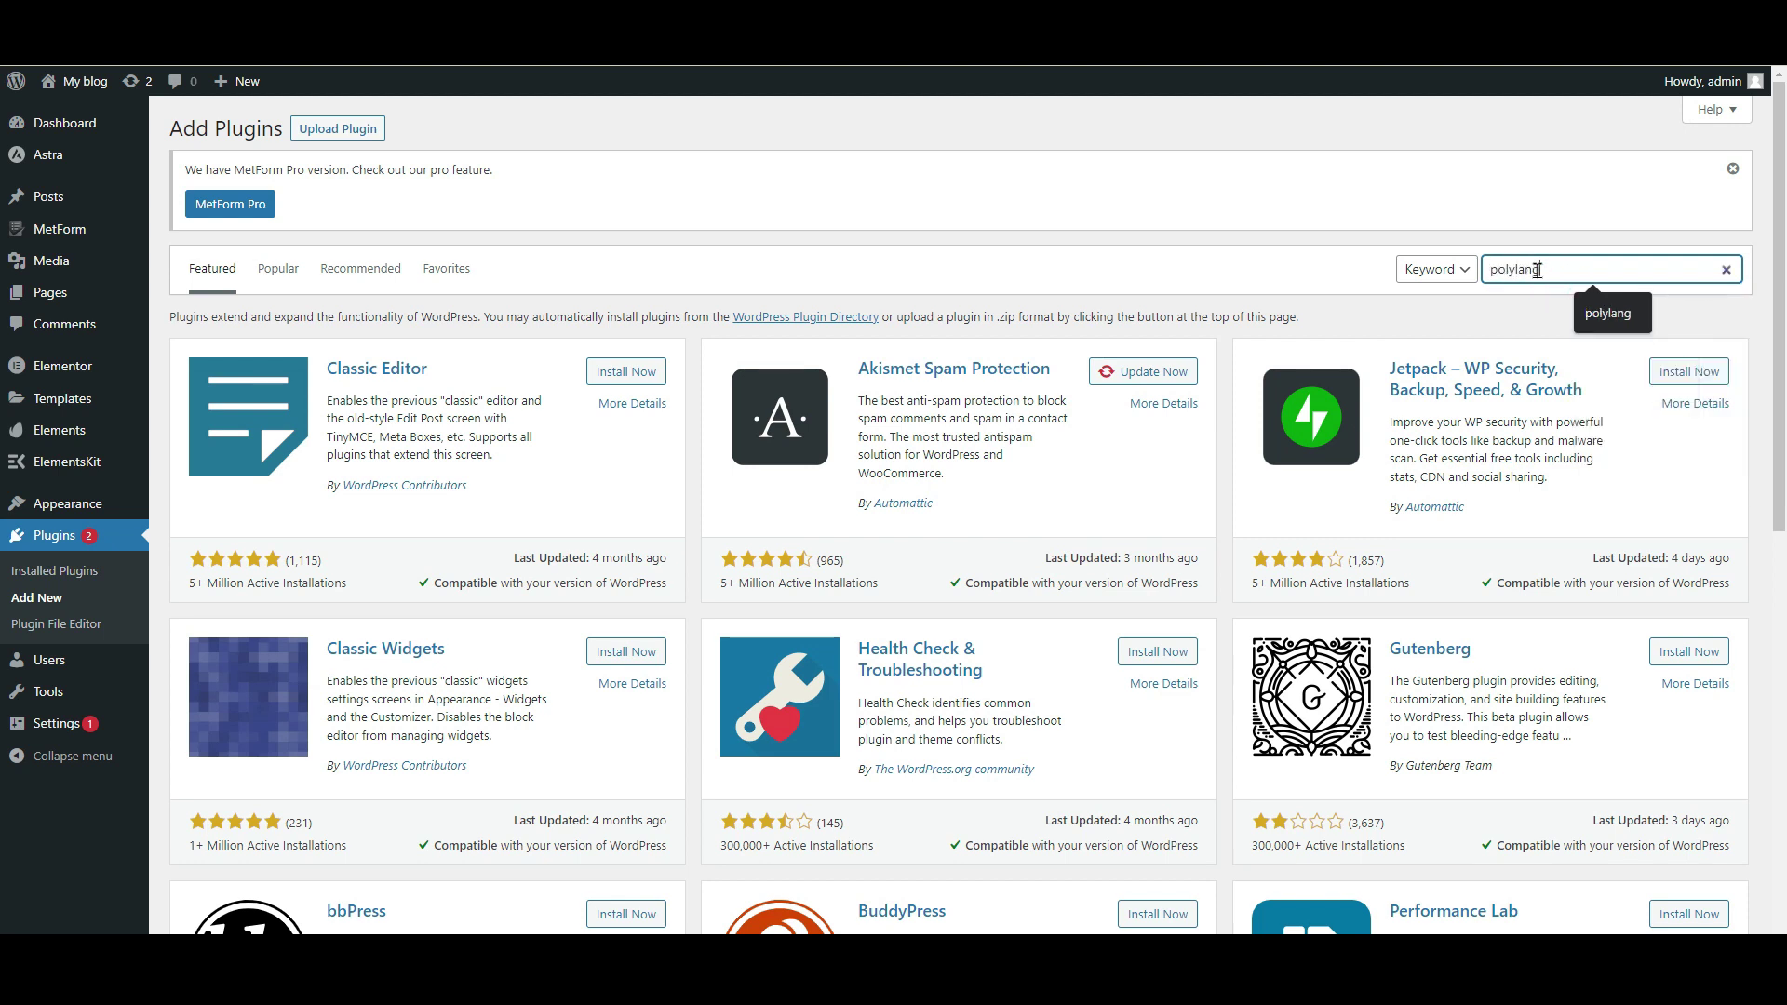
key("Return")
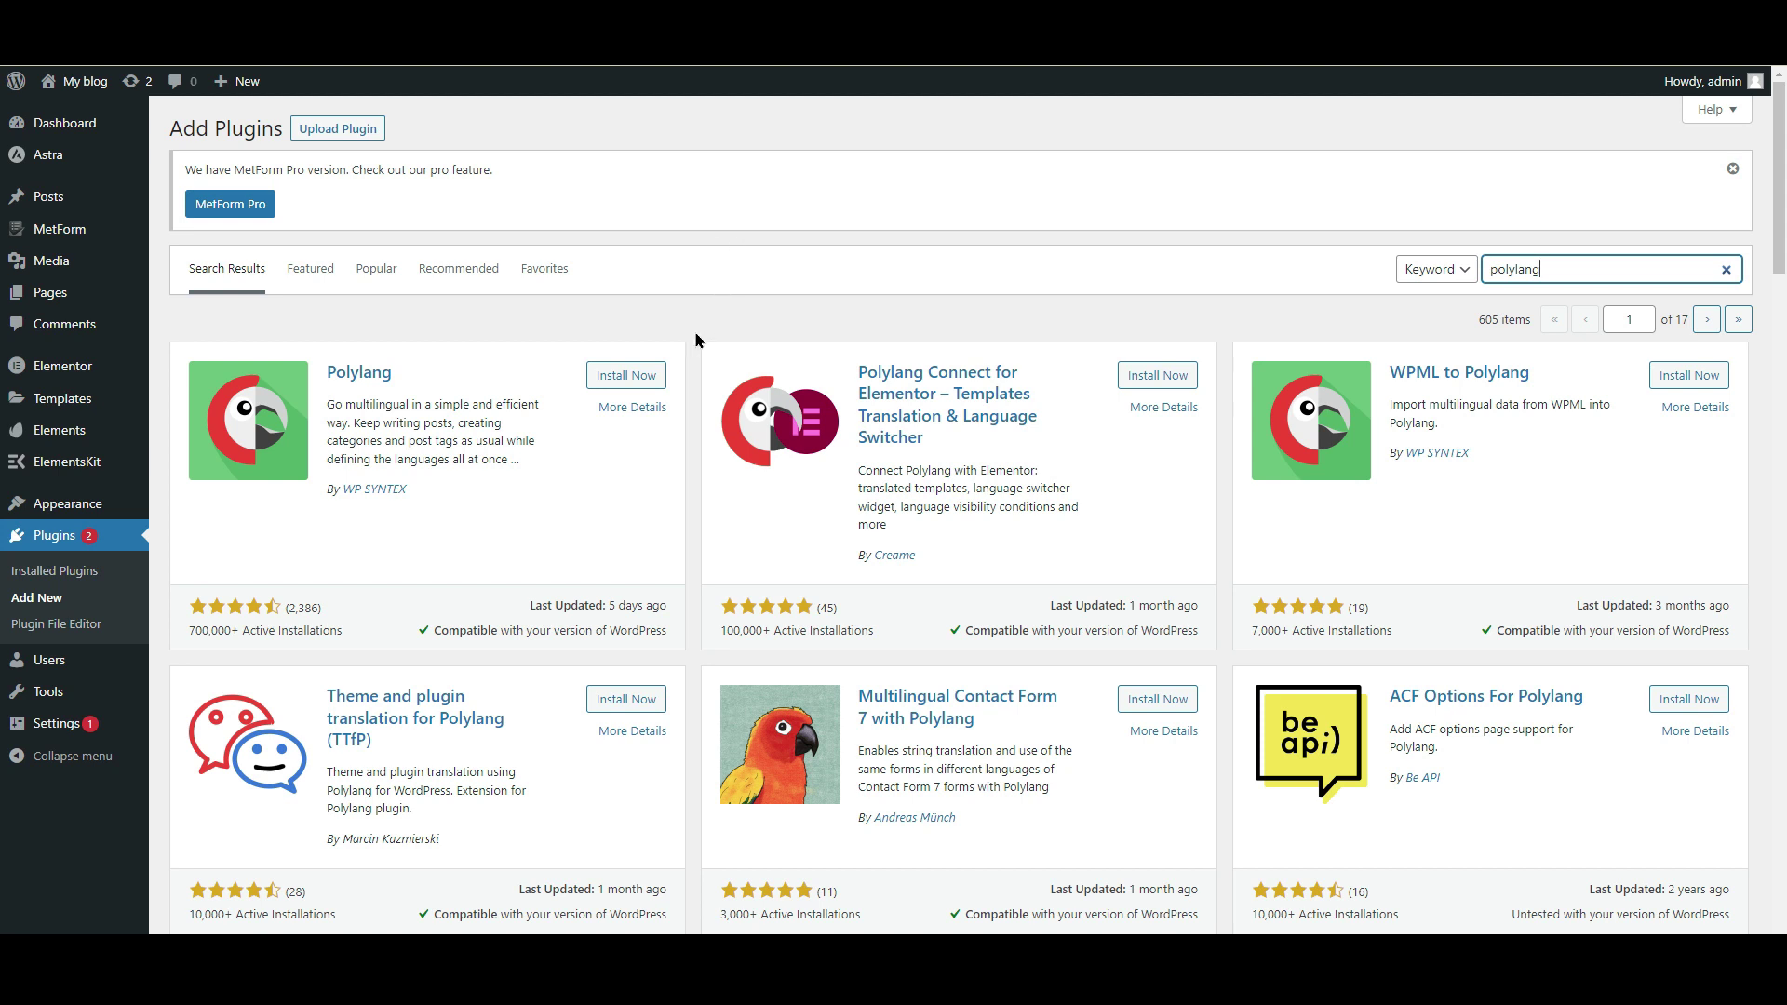
left_click(621, 376)
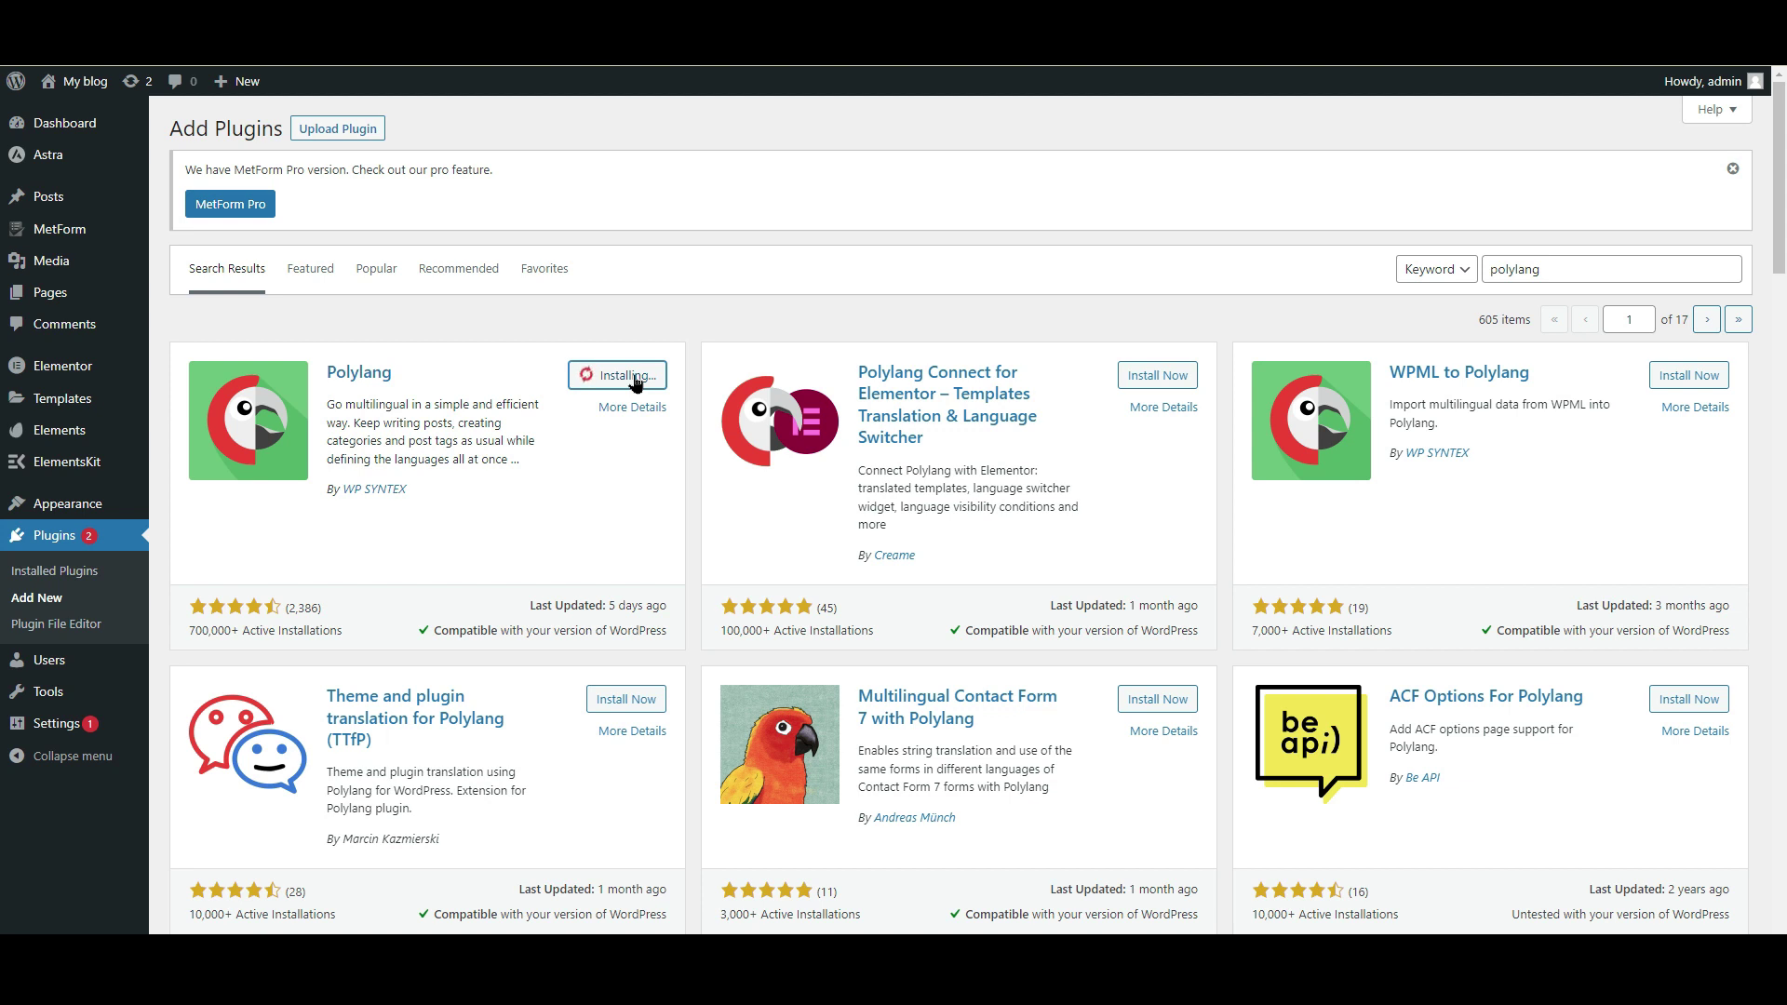
left_click(636, 376)
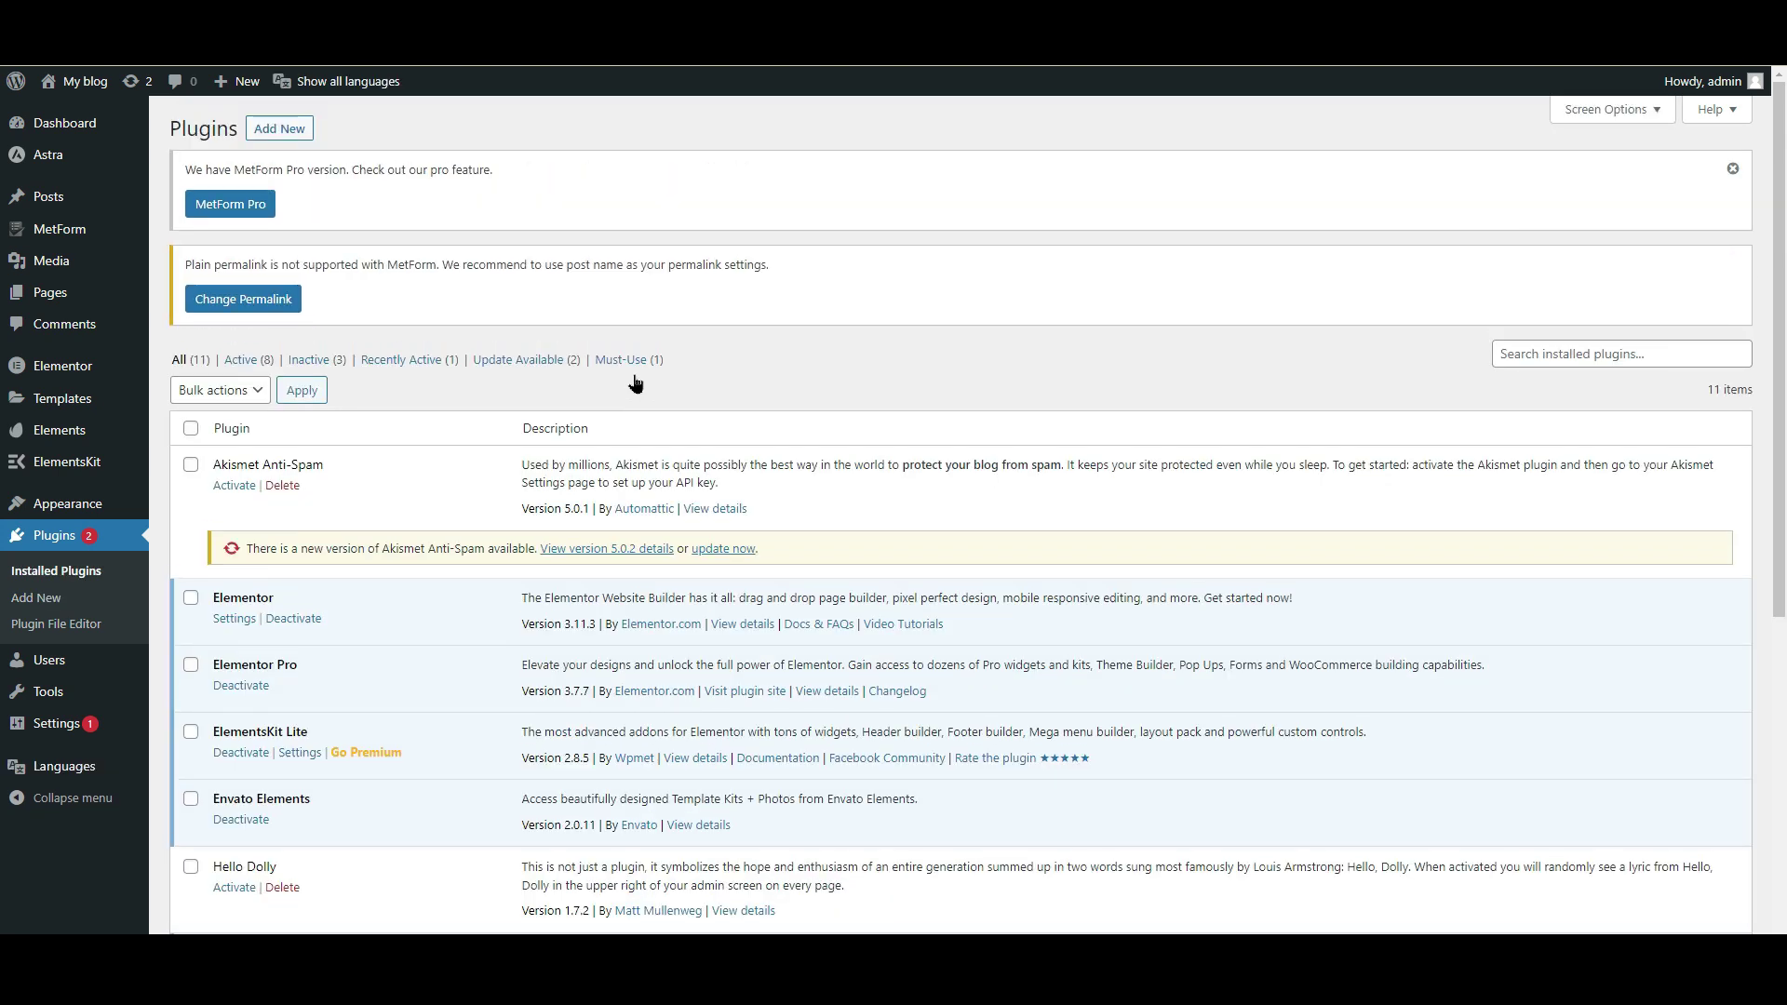
Review the installed plugins list to confirm Polylang is active.
scroll(633, 377, "down", 6)
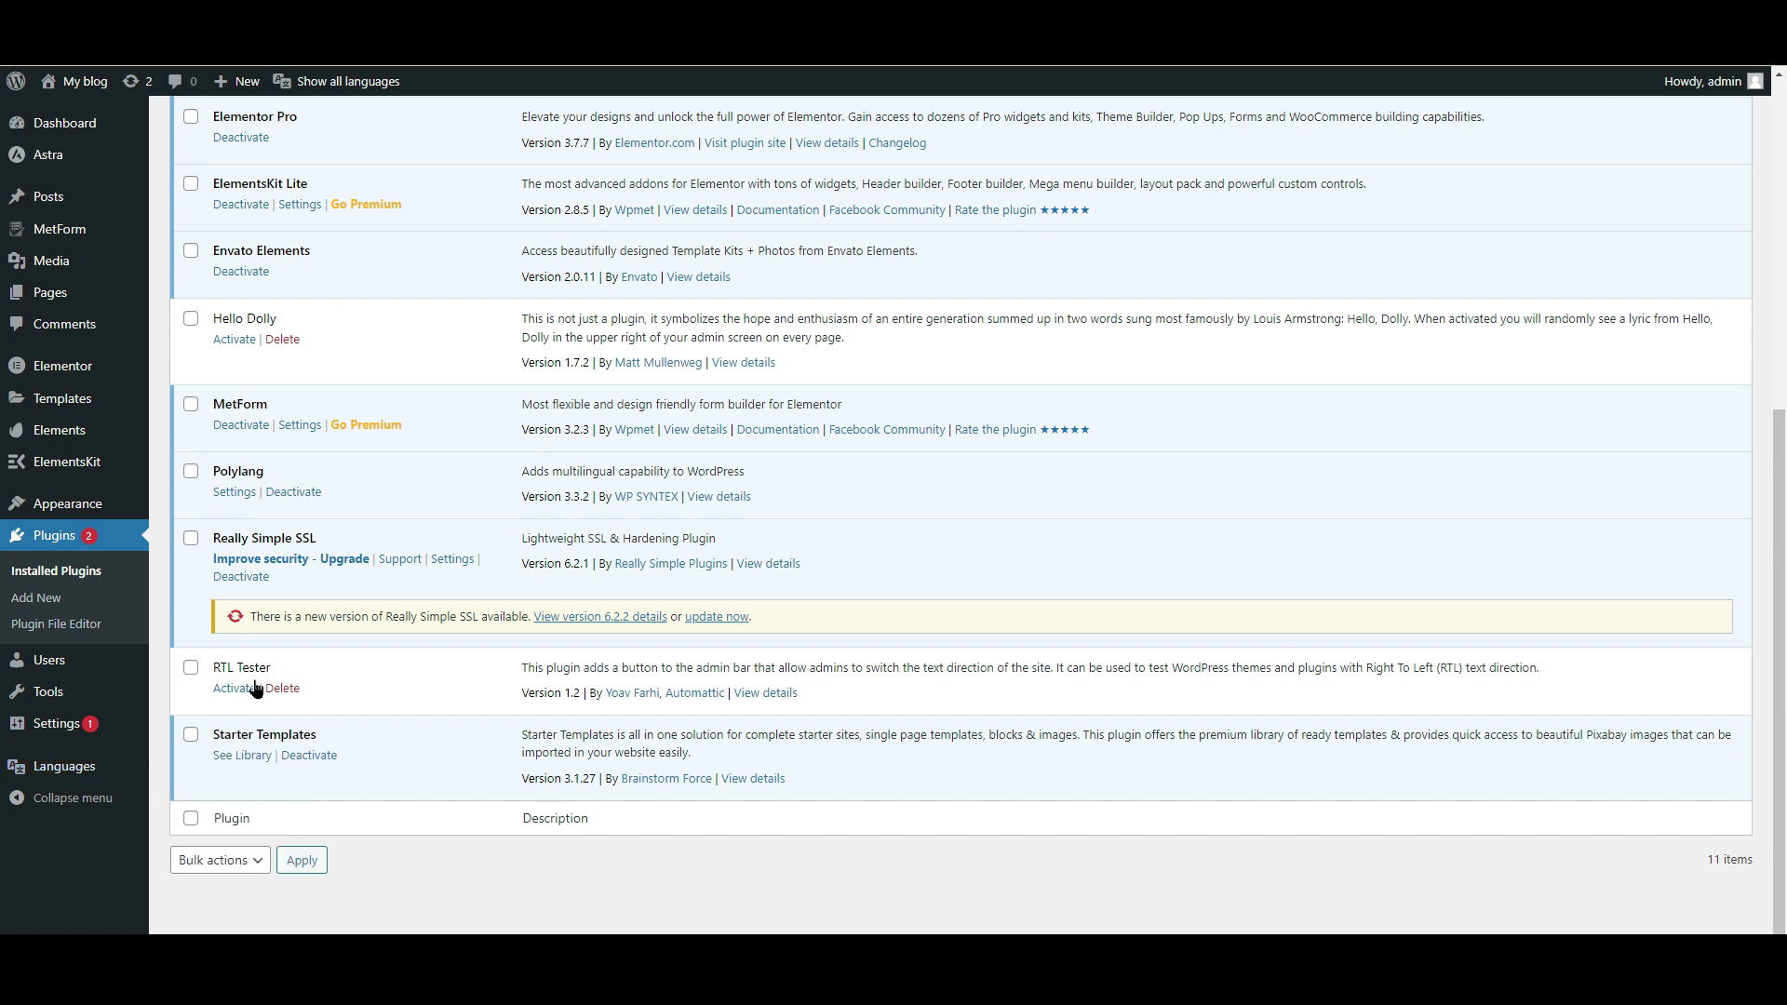
scroll(257, 689, "up", 5)
scroll(279, 675, "down", 1)
scroll(280, 702, "up", 1)
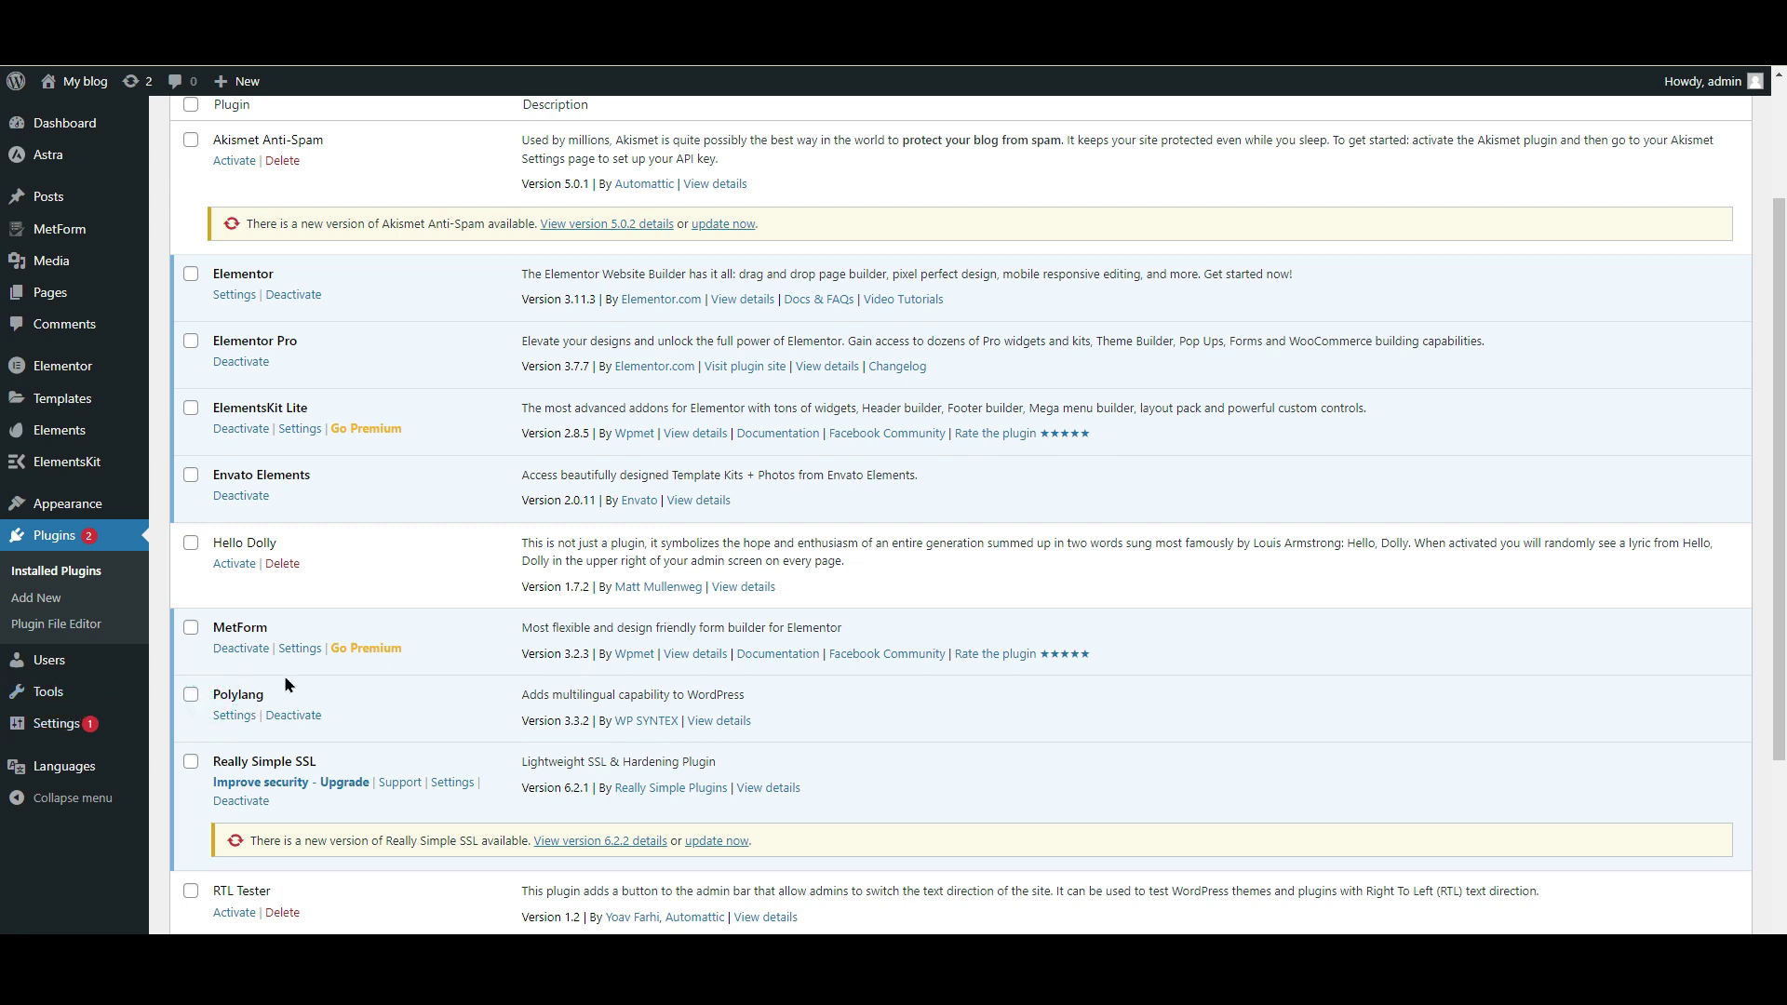
mouse_move(60, 770)
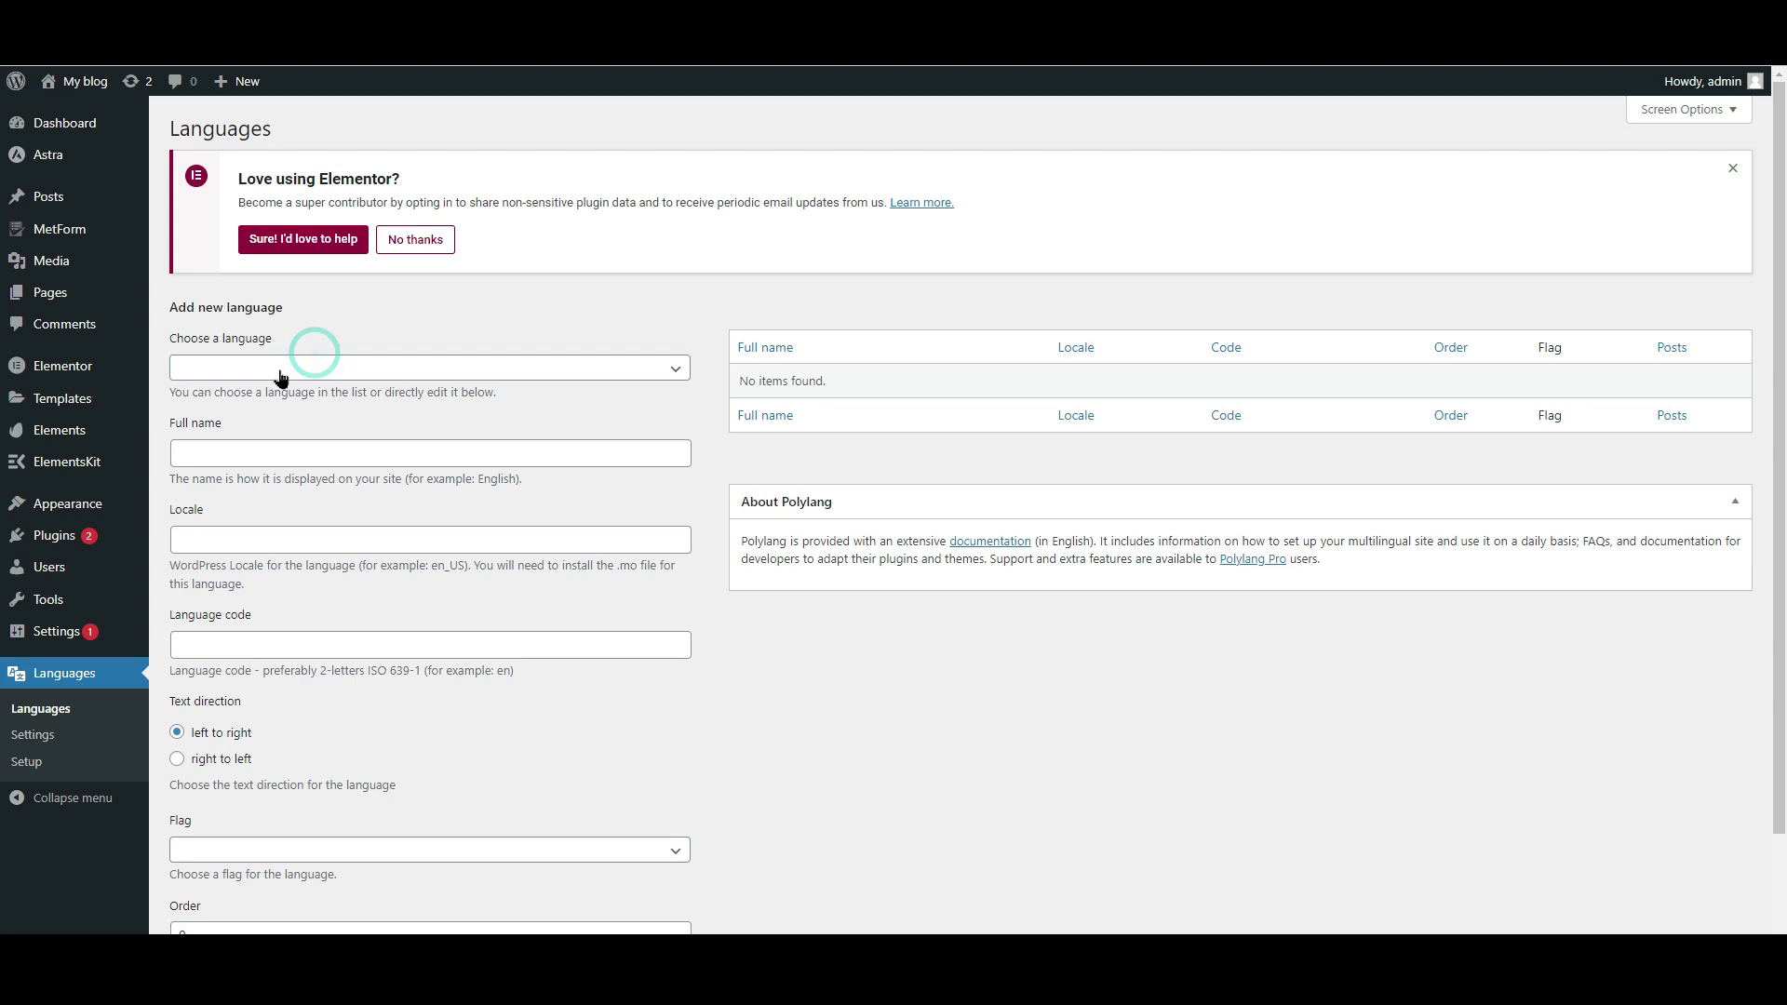
Add Hebrew (עברית - he_IL) as a Polylang language with right-to-left text.
left_click(323, 364)
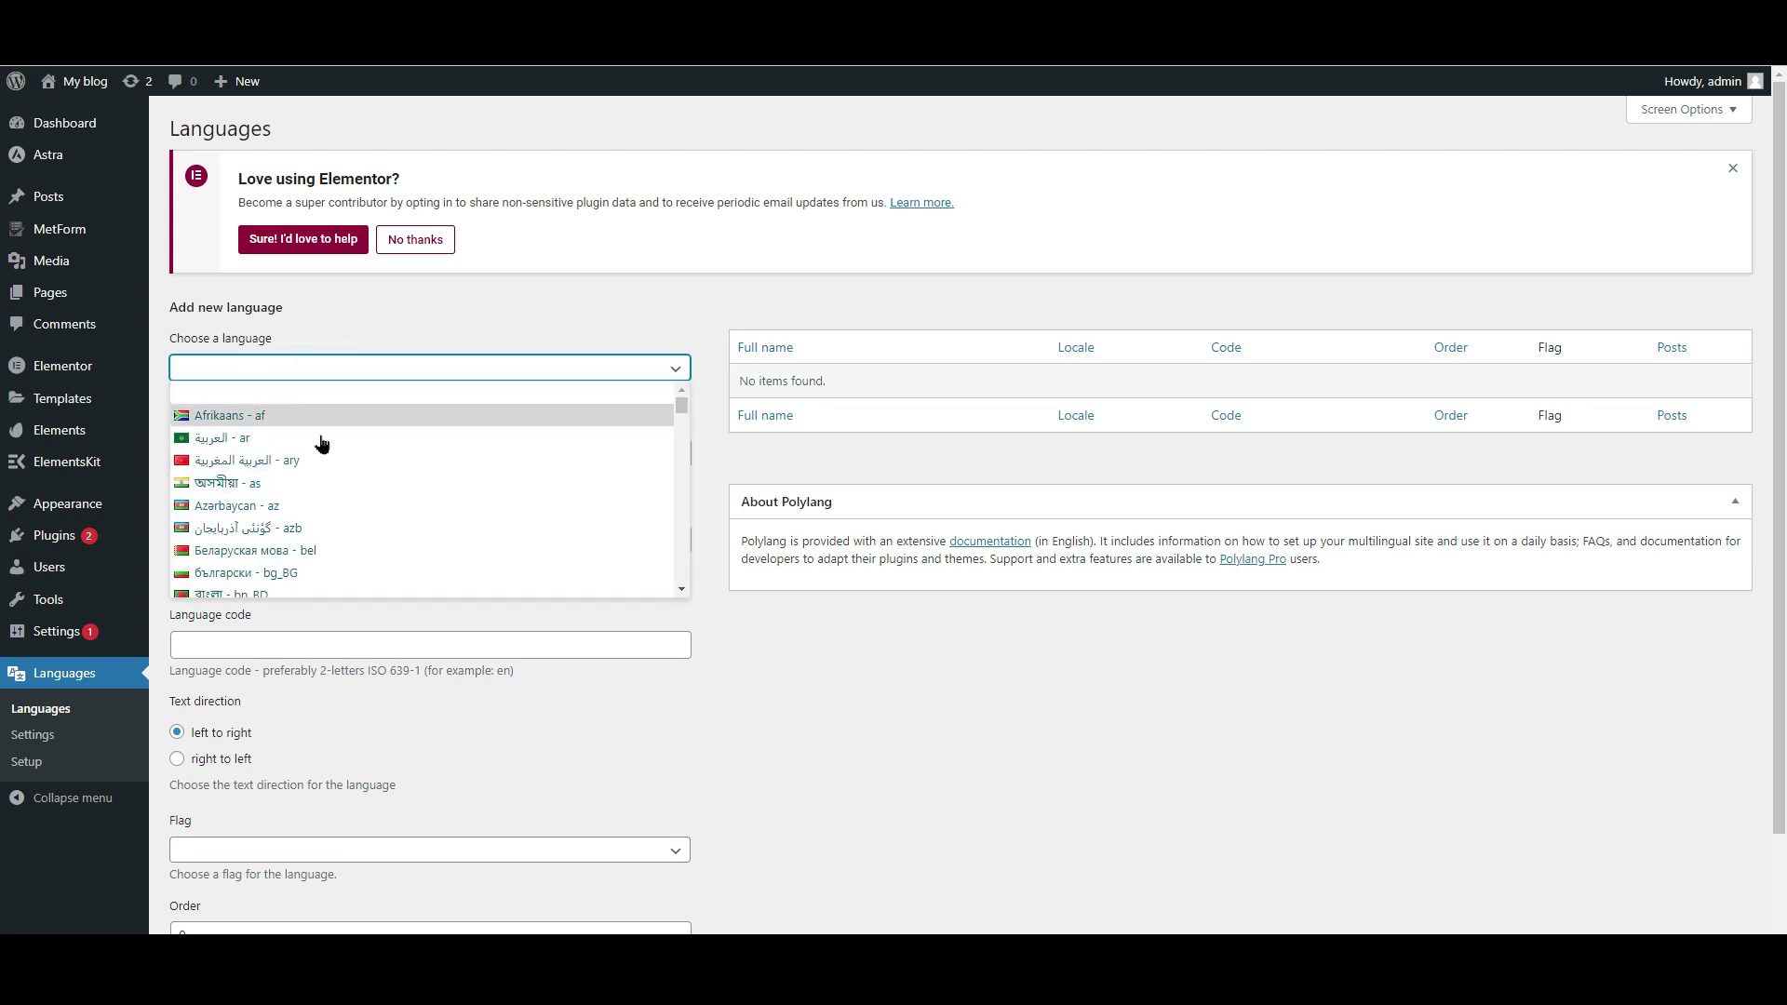
scroll(297, 535, "down", 3)
scroll(276, 528, "down", 10)
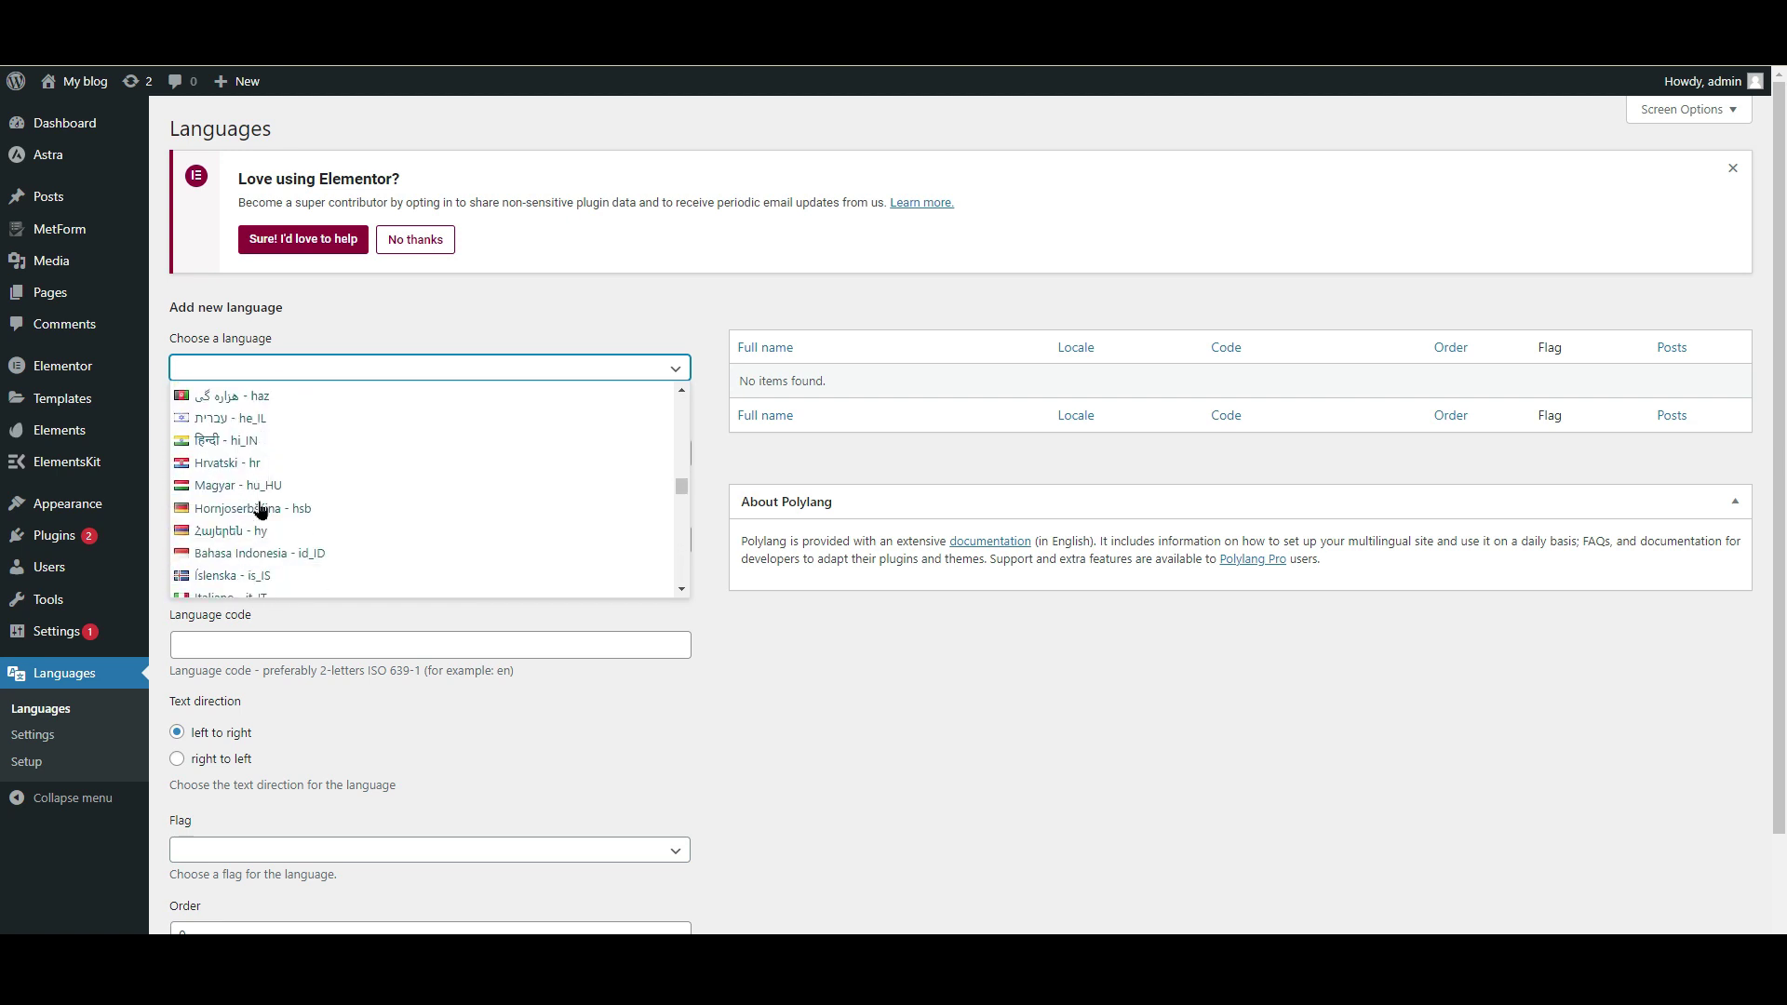
left_click(234, 418)
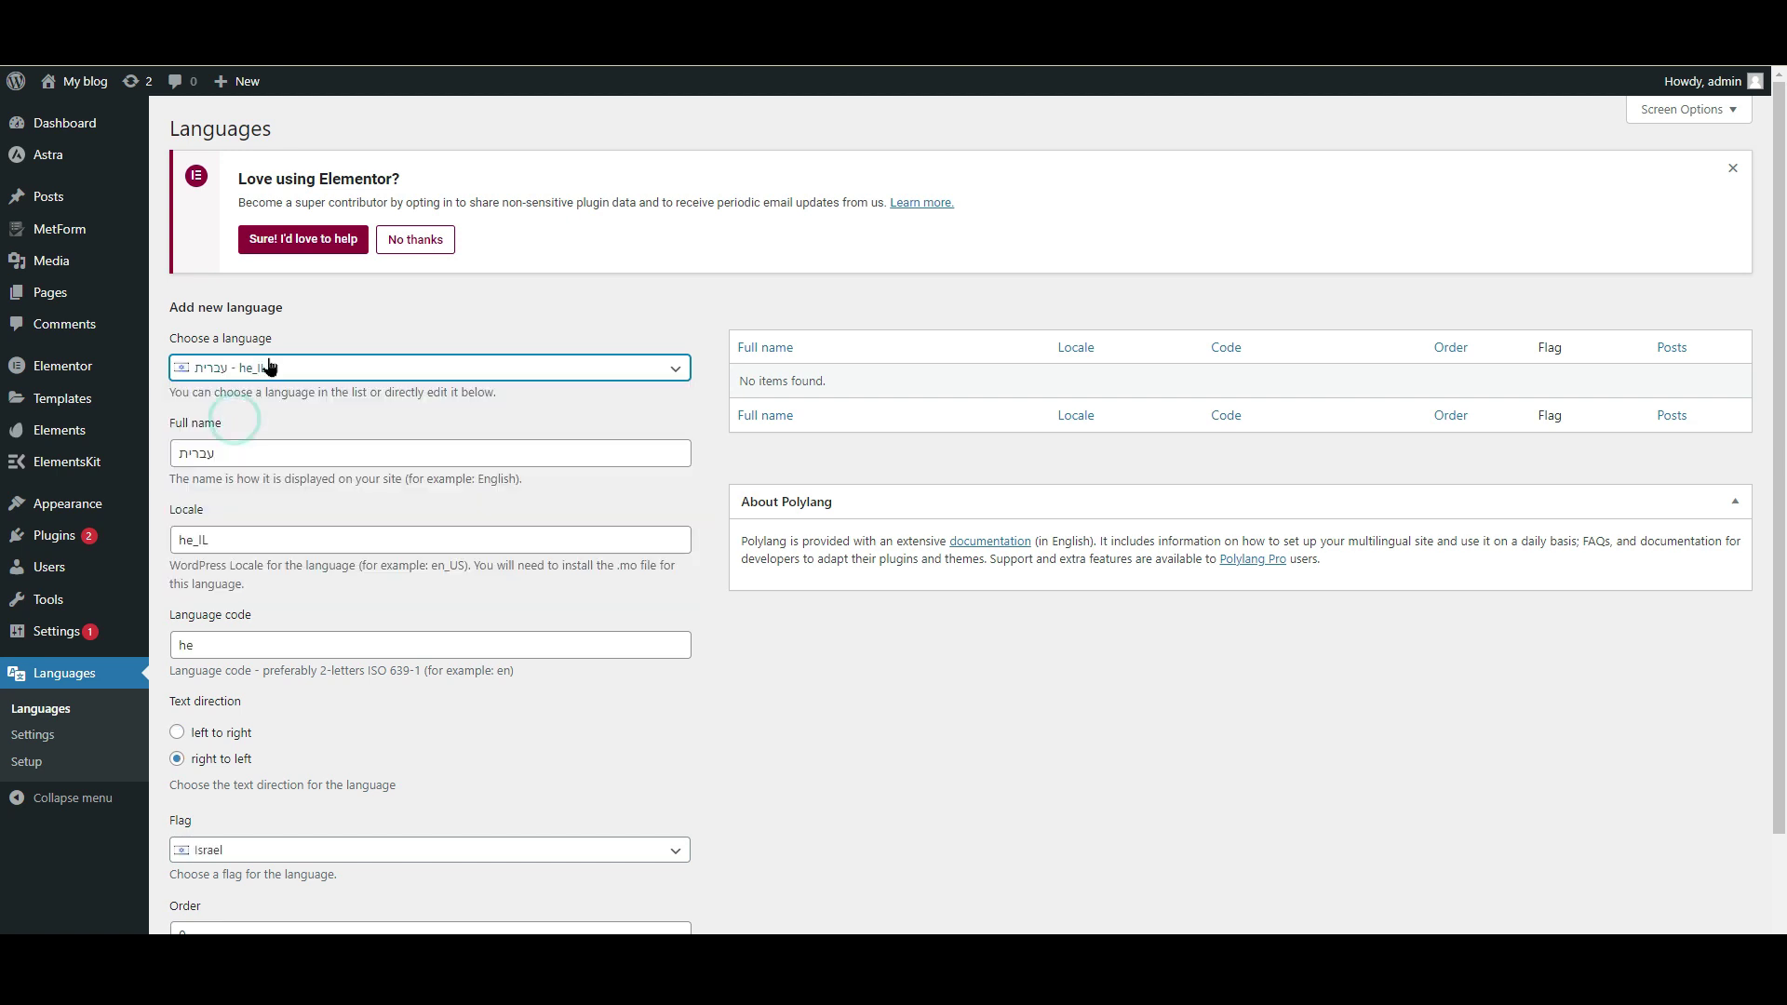
scroll(231, 611, "down", 2)
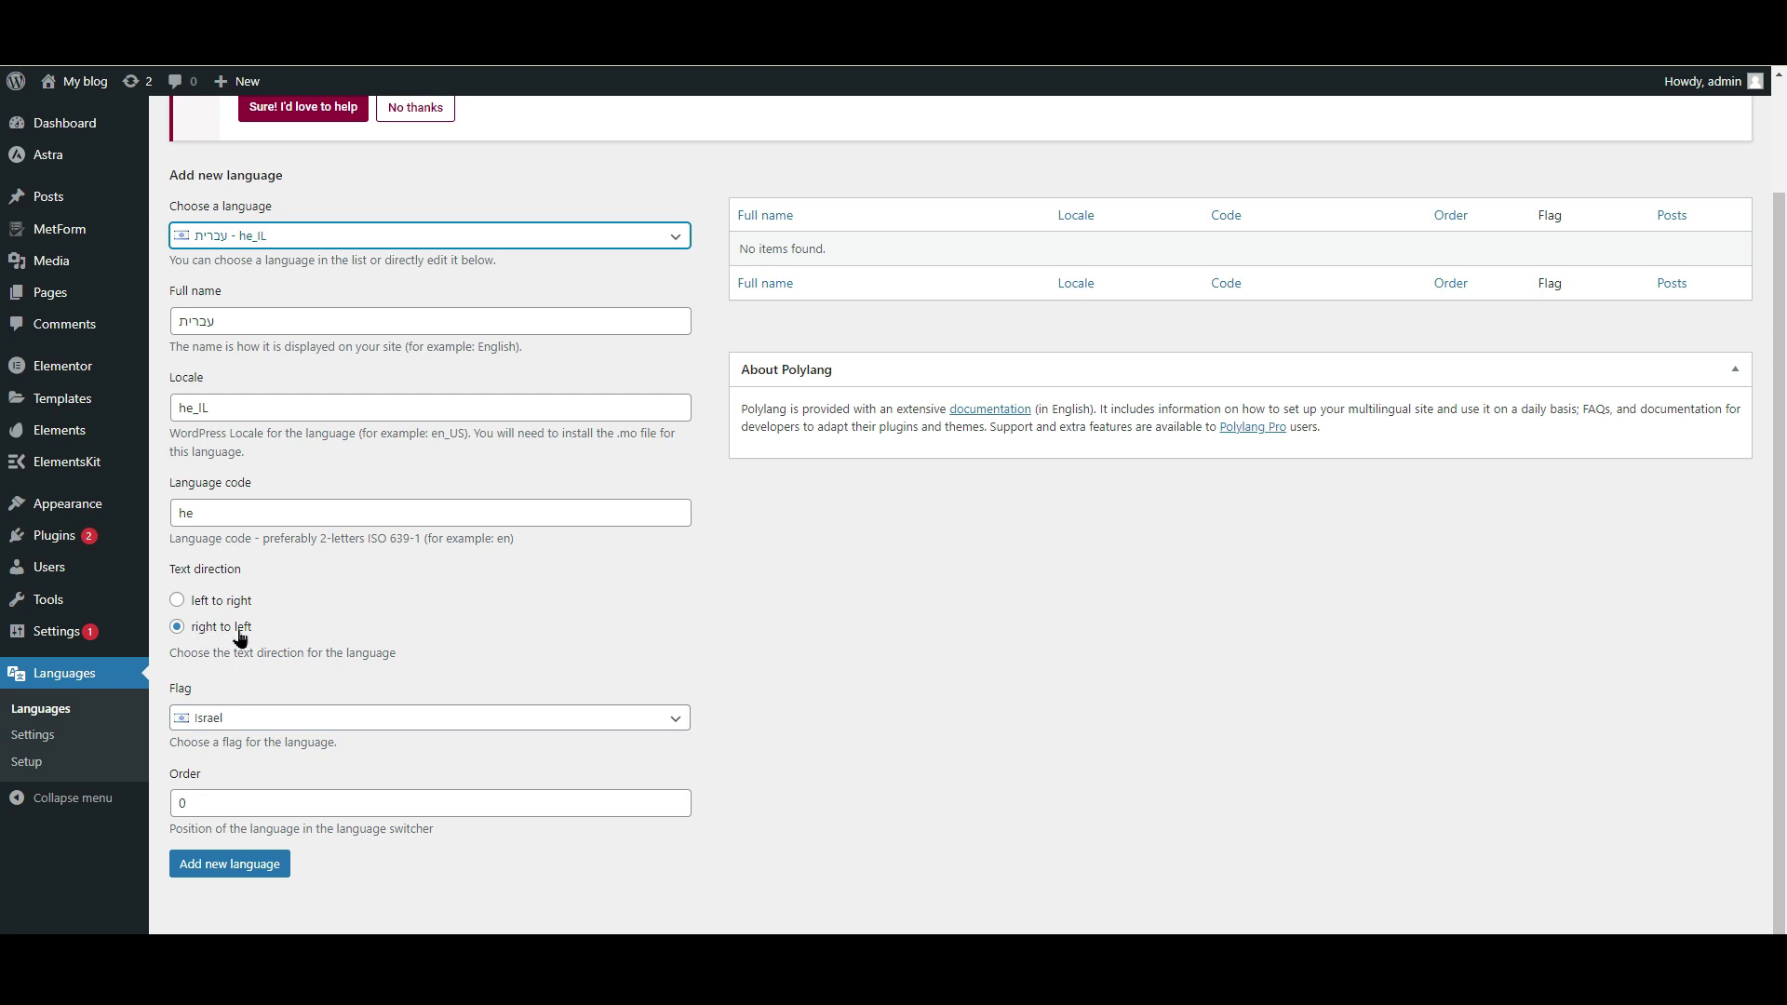
left_click(229, 870)
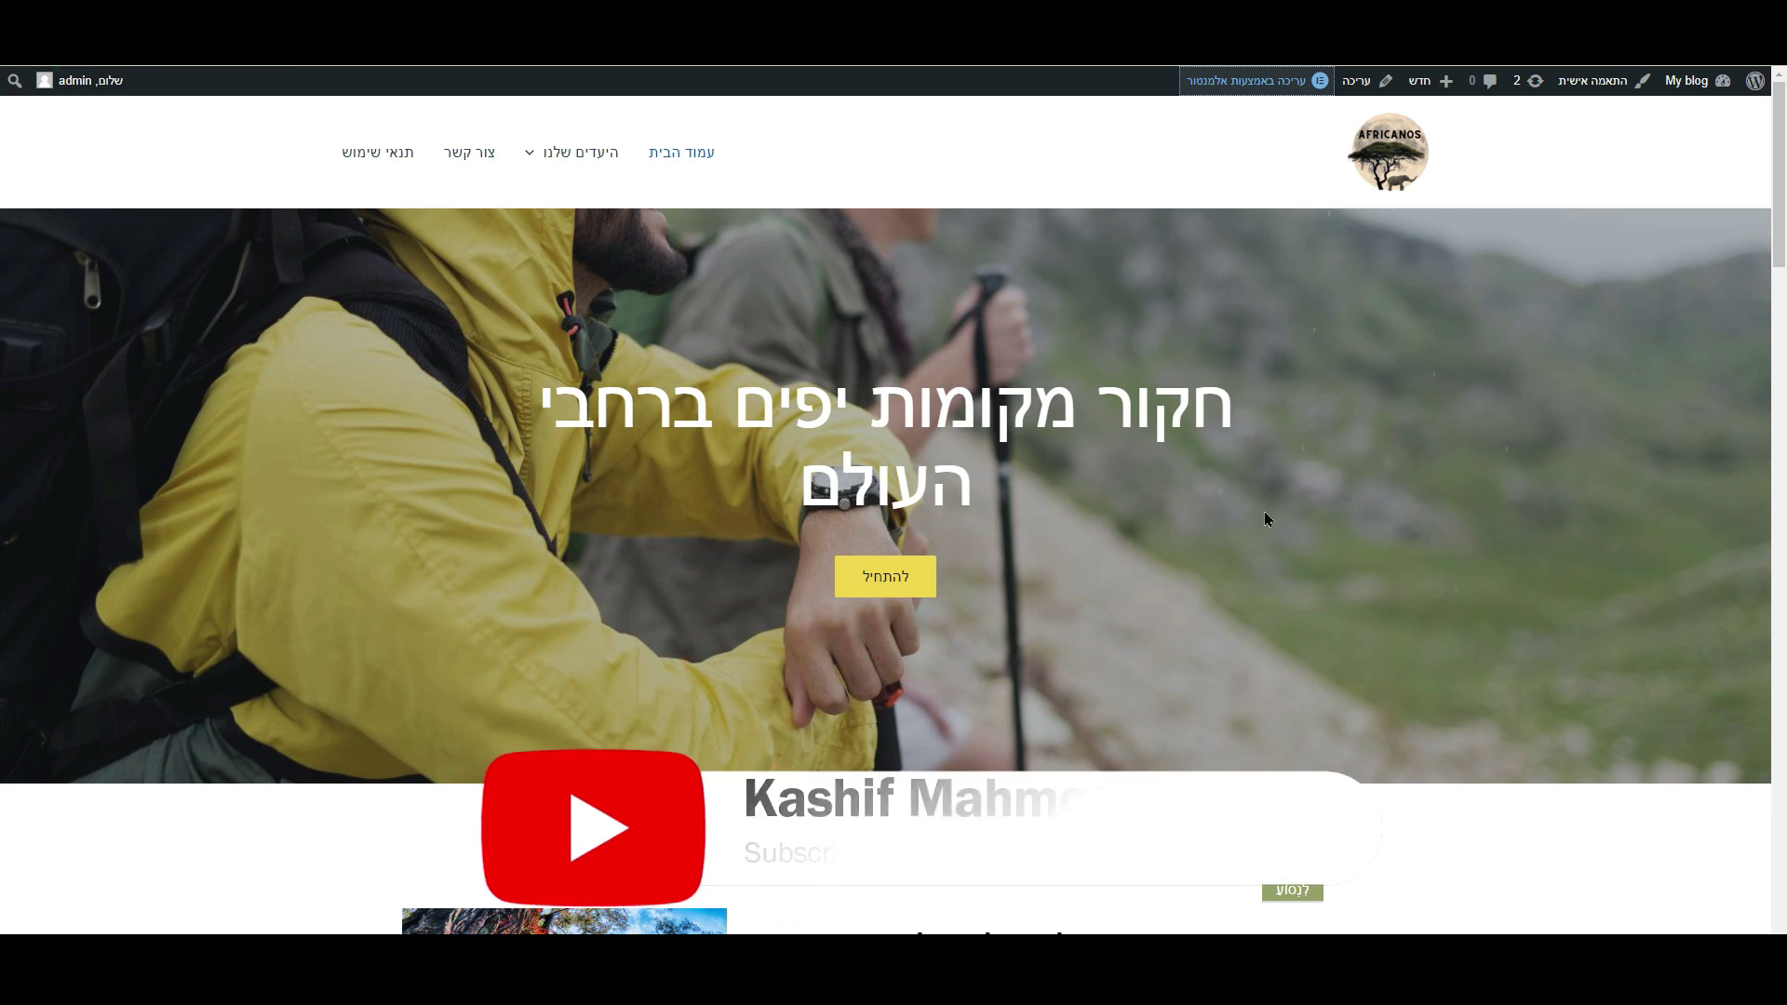
Reload the Hebrew front page, dismiss the translation prompt, and return to the Dashboard.
key("F5")
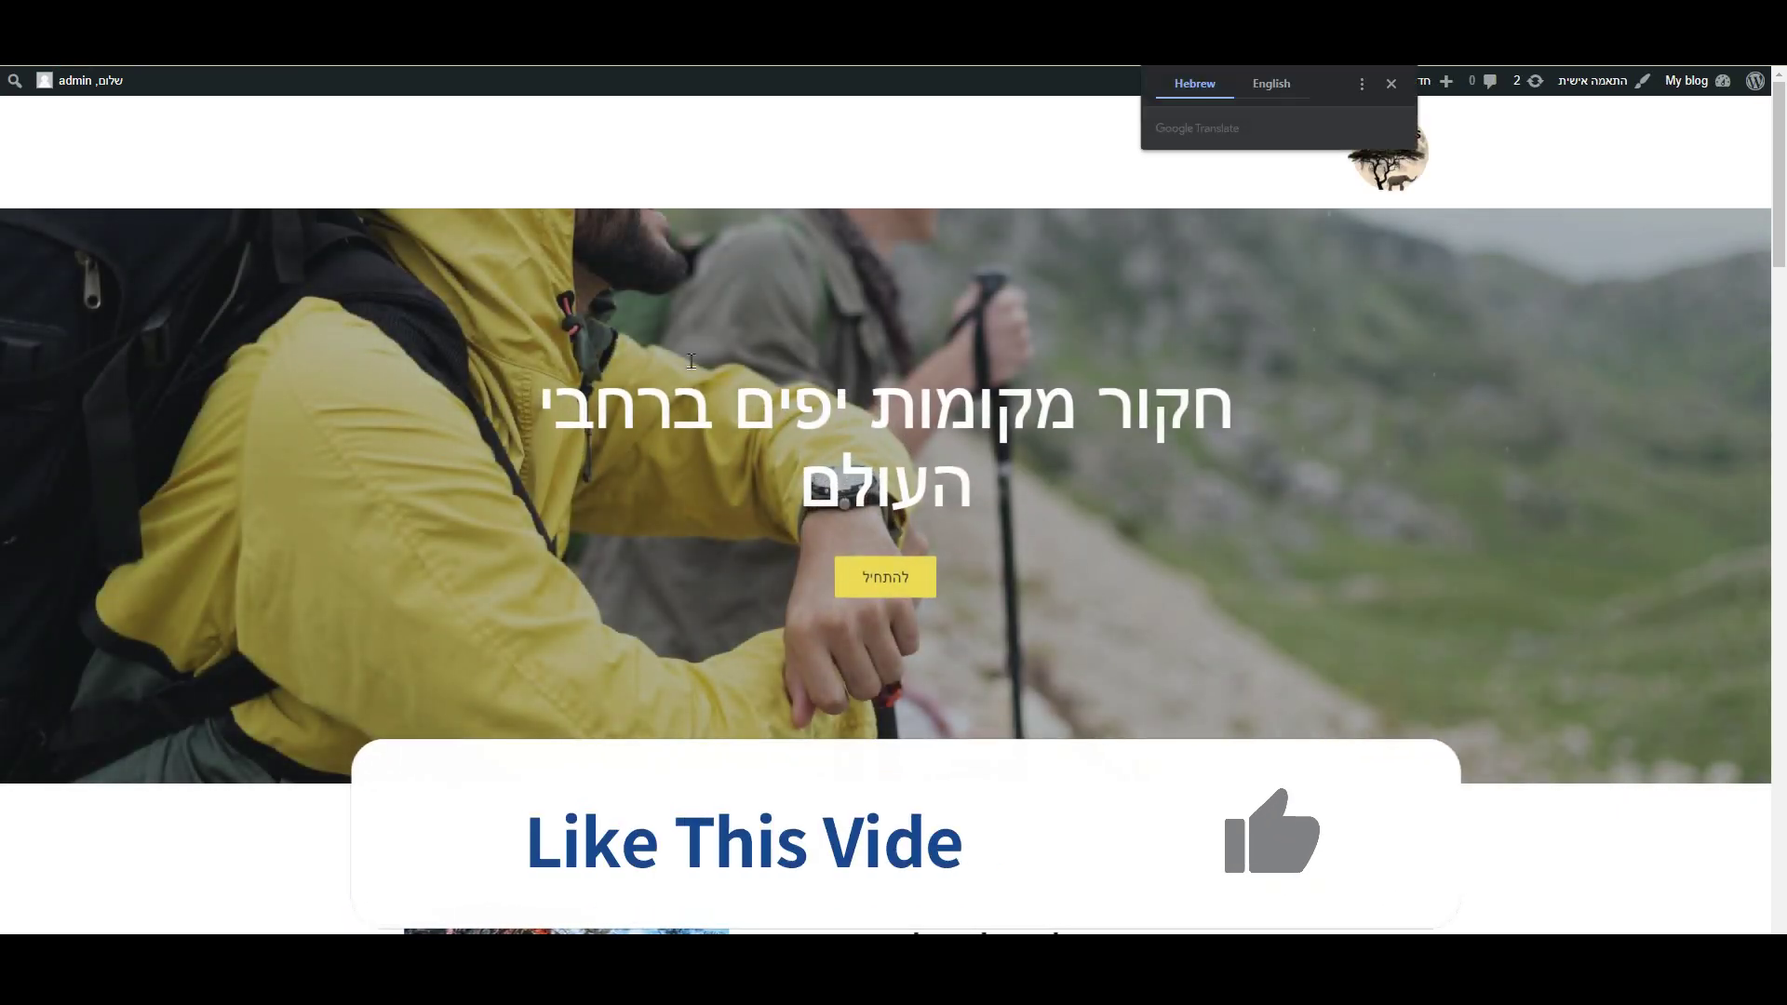
left_click(1390, 84)
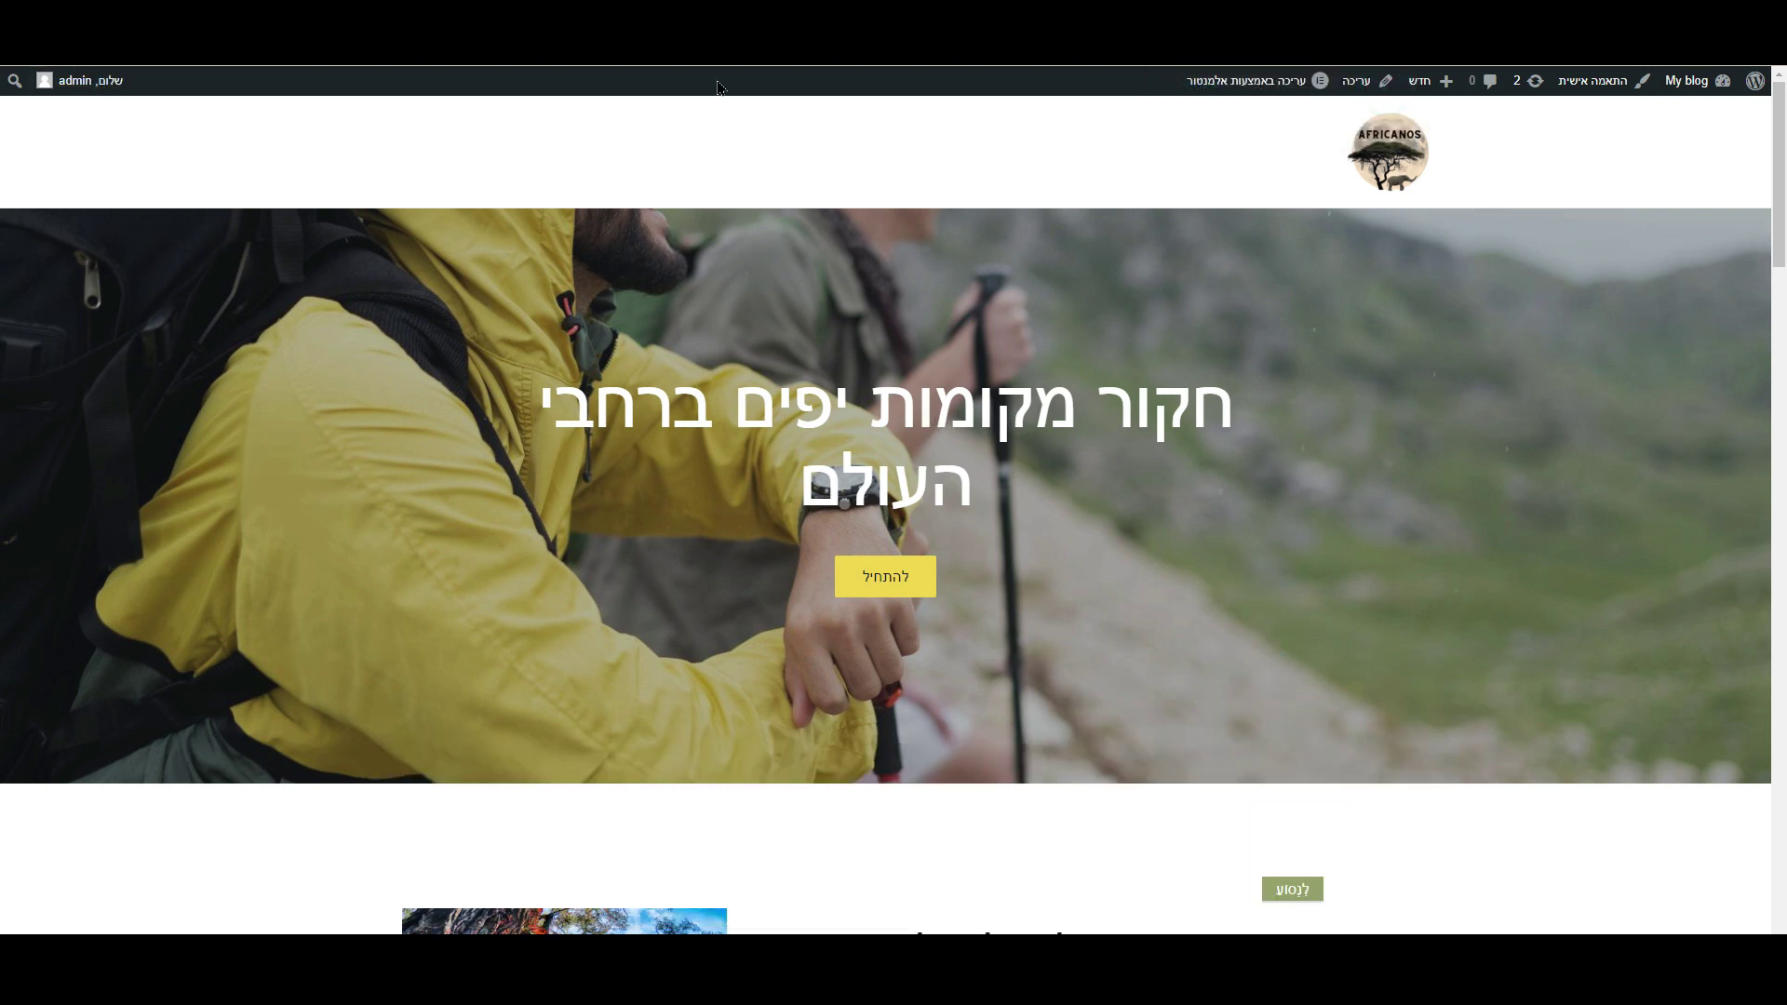
mouse_move(1690, 81)
left_click(1711, 114)
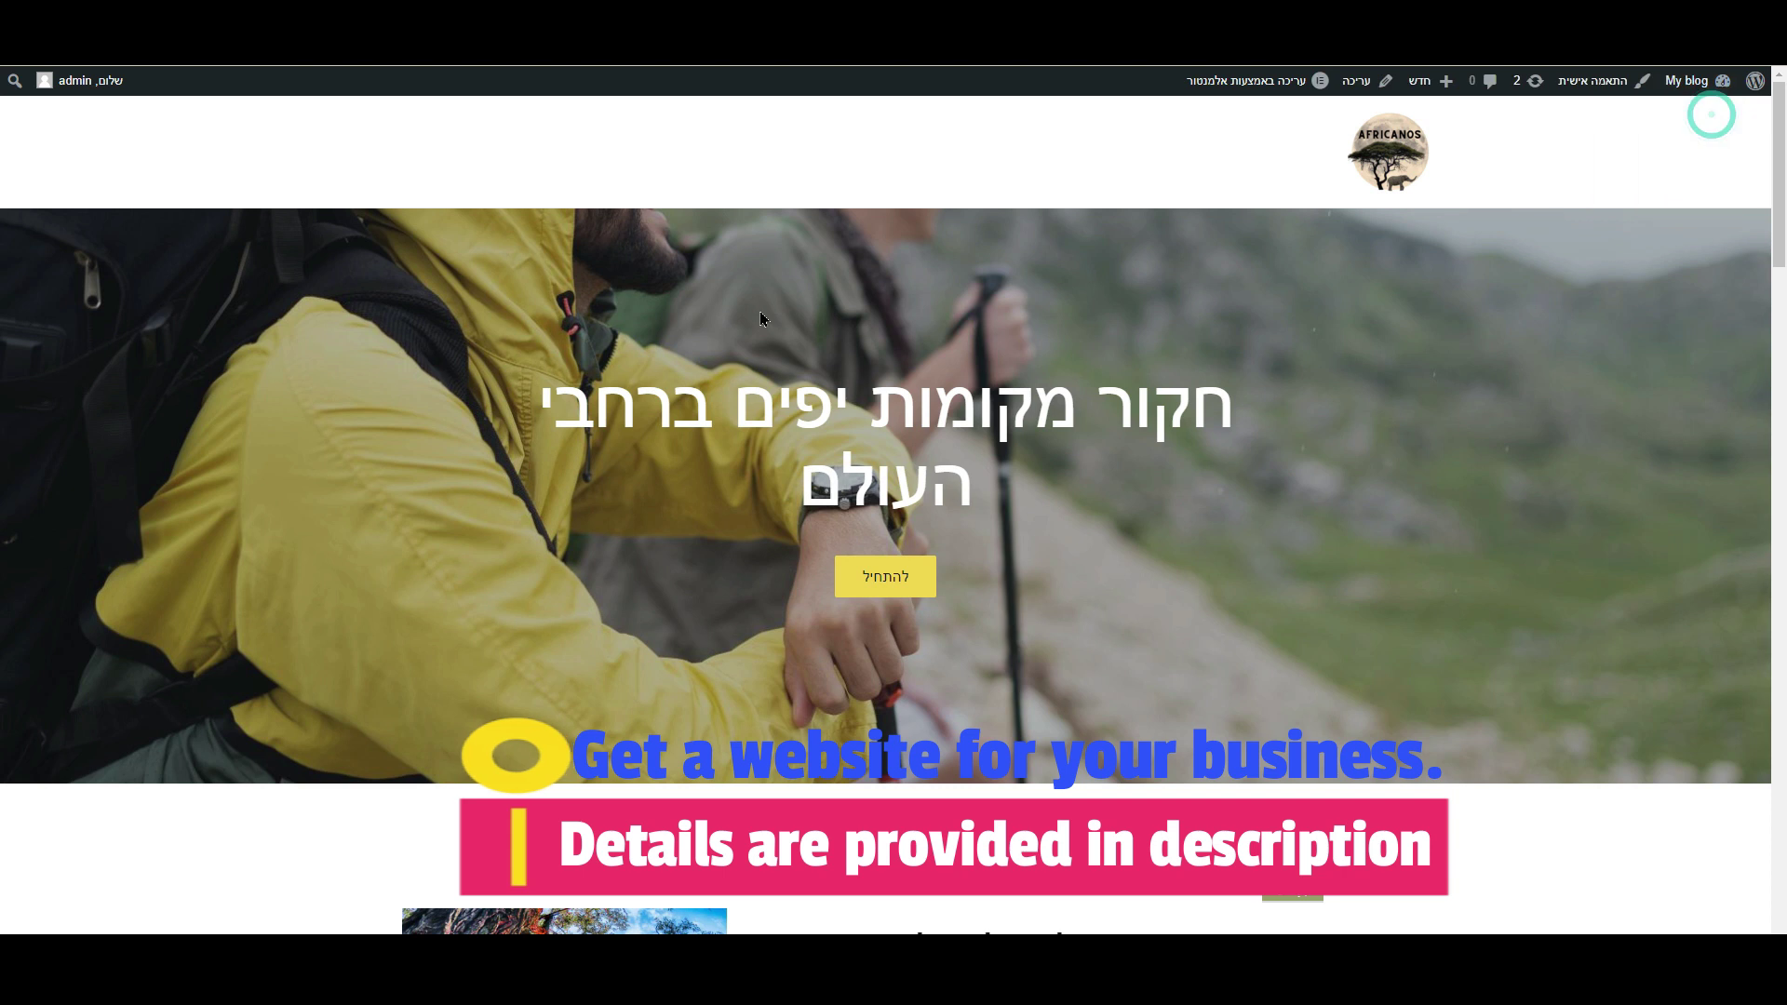